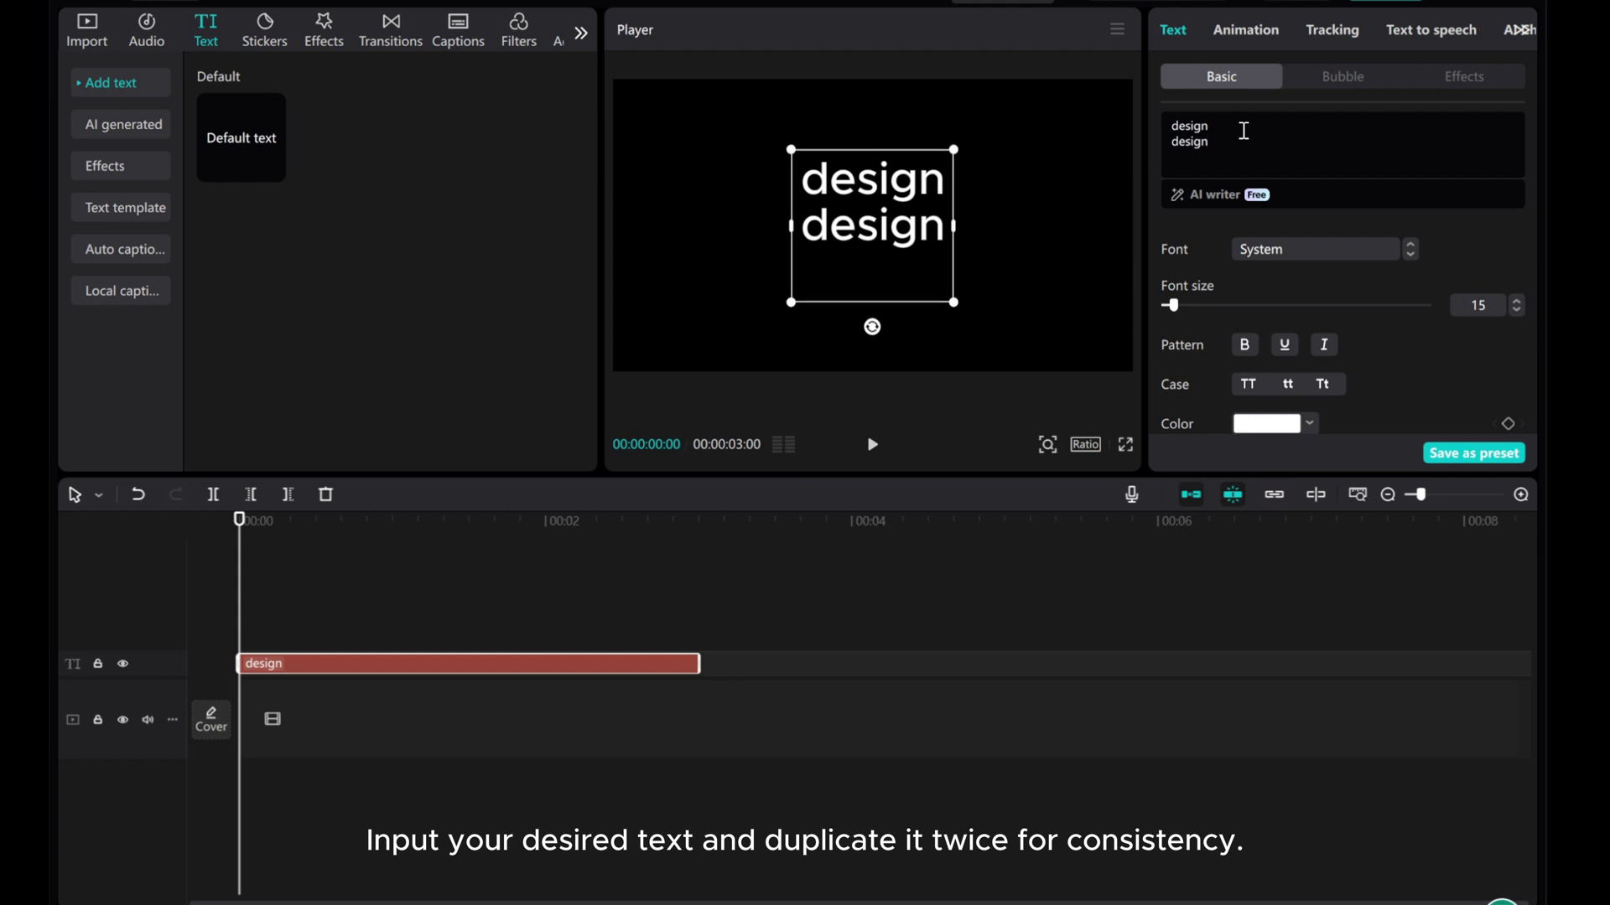
pyautogui.press('Return')
pyautogui.write('design')
# Step: Make the text three DESIGN lines in uppercase Impact
pyautogui.click(1280, 249)
pyautogui.click(1281, 267)
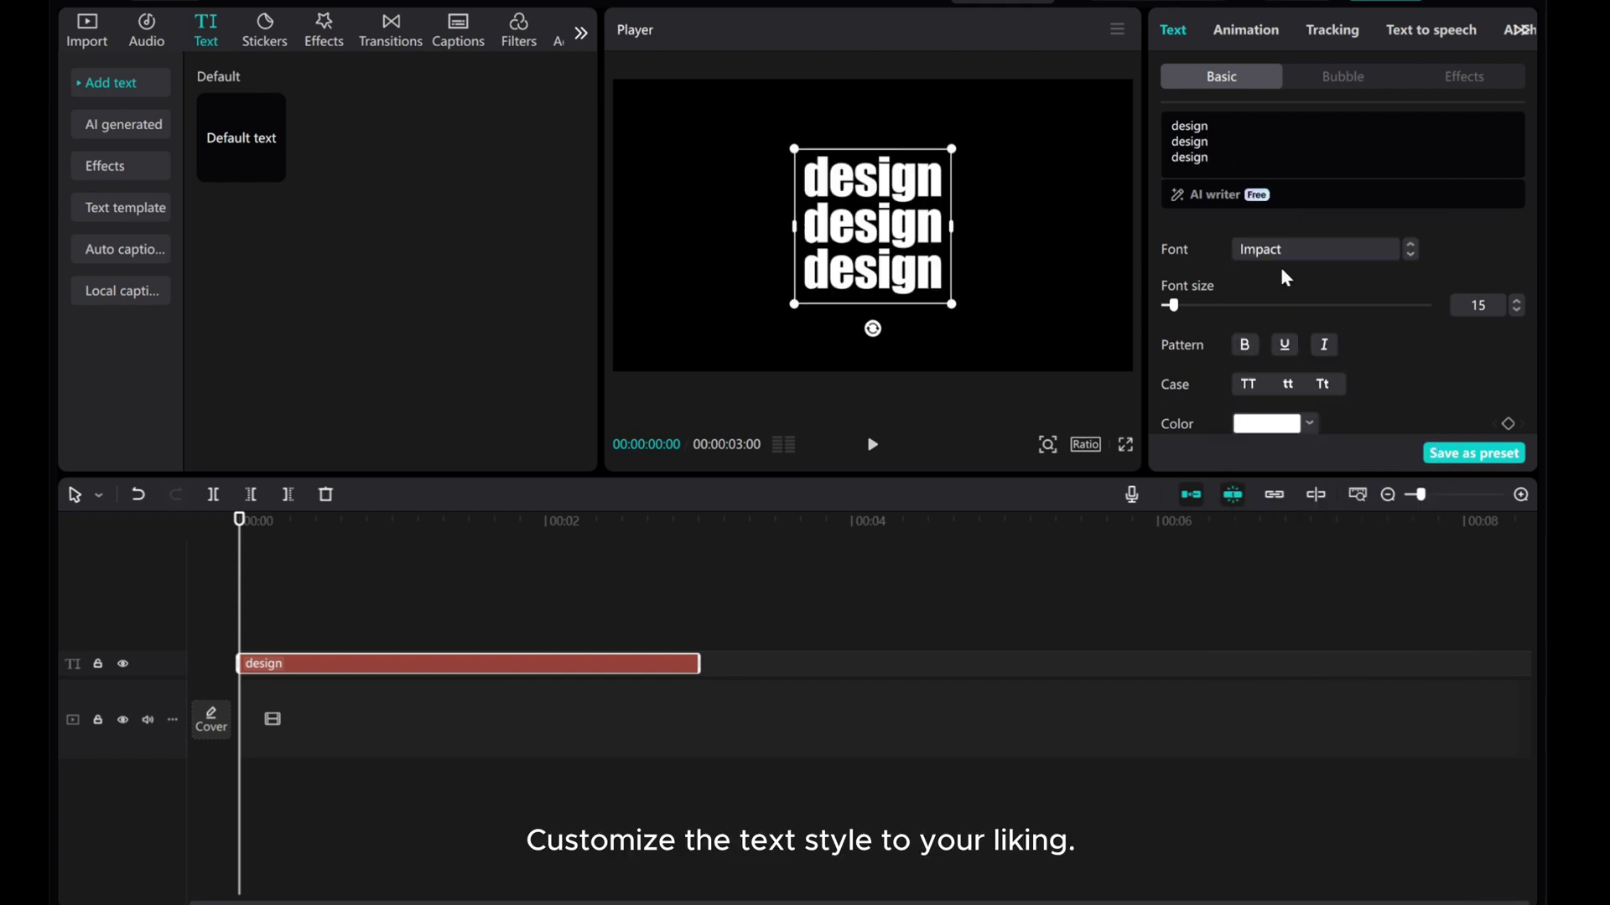
pyautogui.click(1255, 392)
# Step: Set character spacing to 2, widen the line spacing, and set font size 18
pyautogui.scroll(-3, 1179, 305)
pyautogui.click(1298, 308)
pyautogui.click(1298, 309)
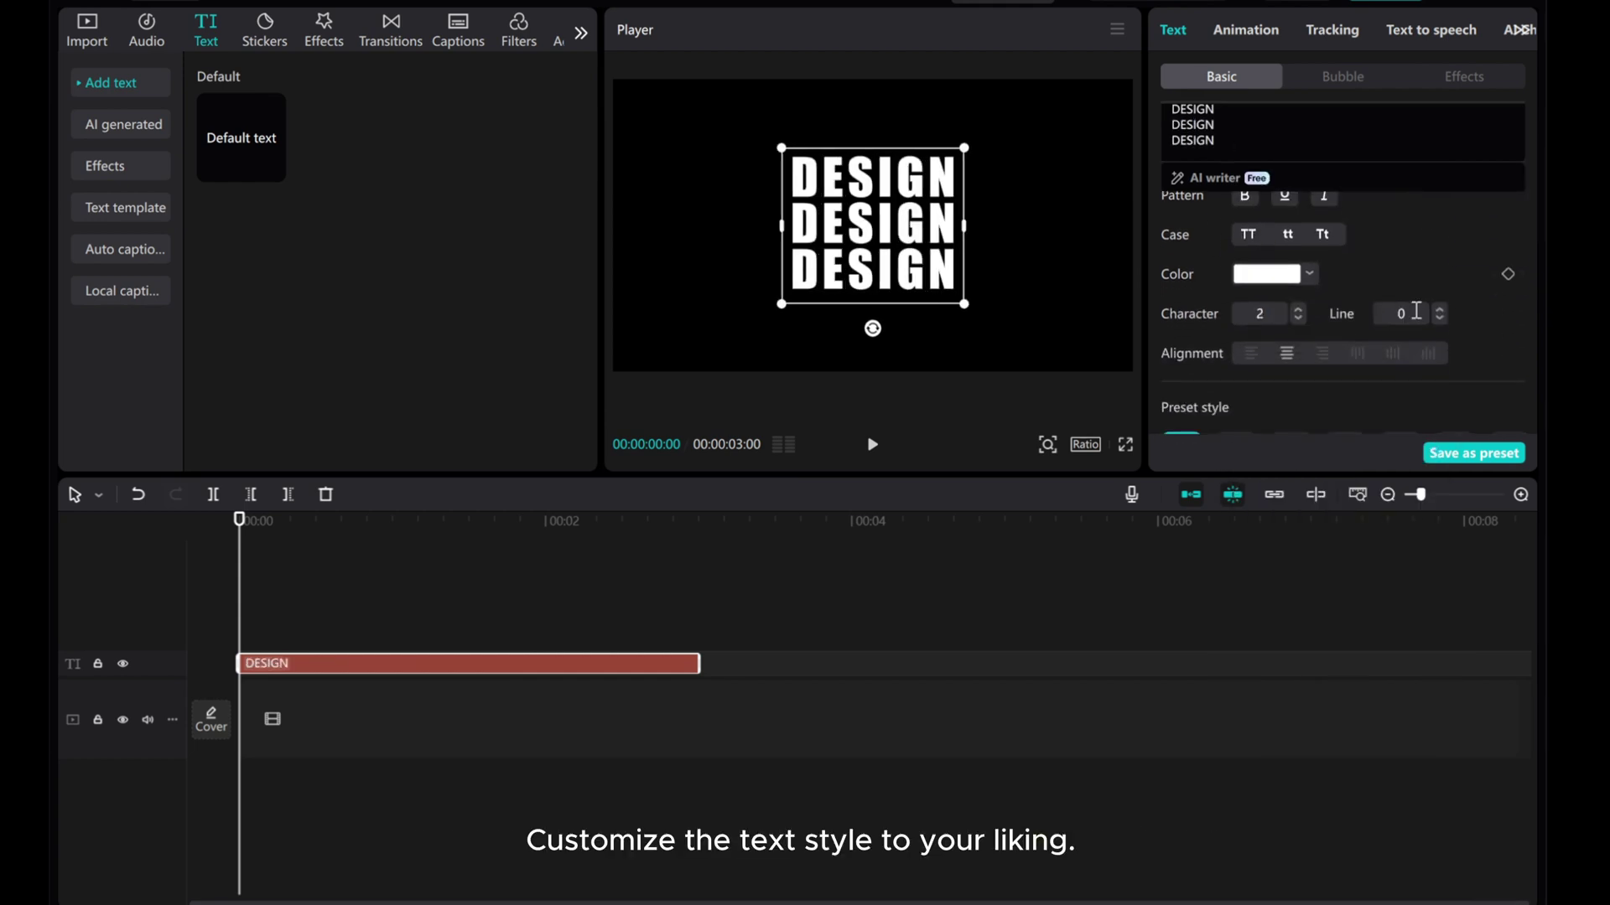
pyautogui.click(1439, 308)
pyautogui.click(1439, 308)
pyautogui.scroll(3, 1346, 275)
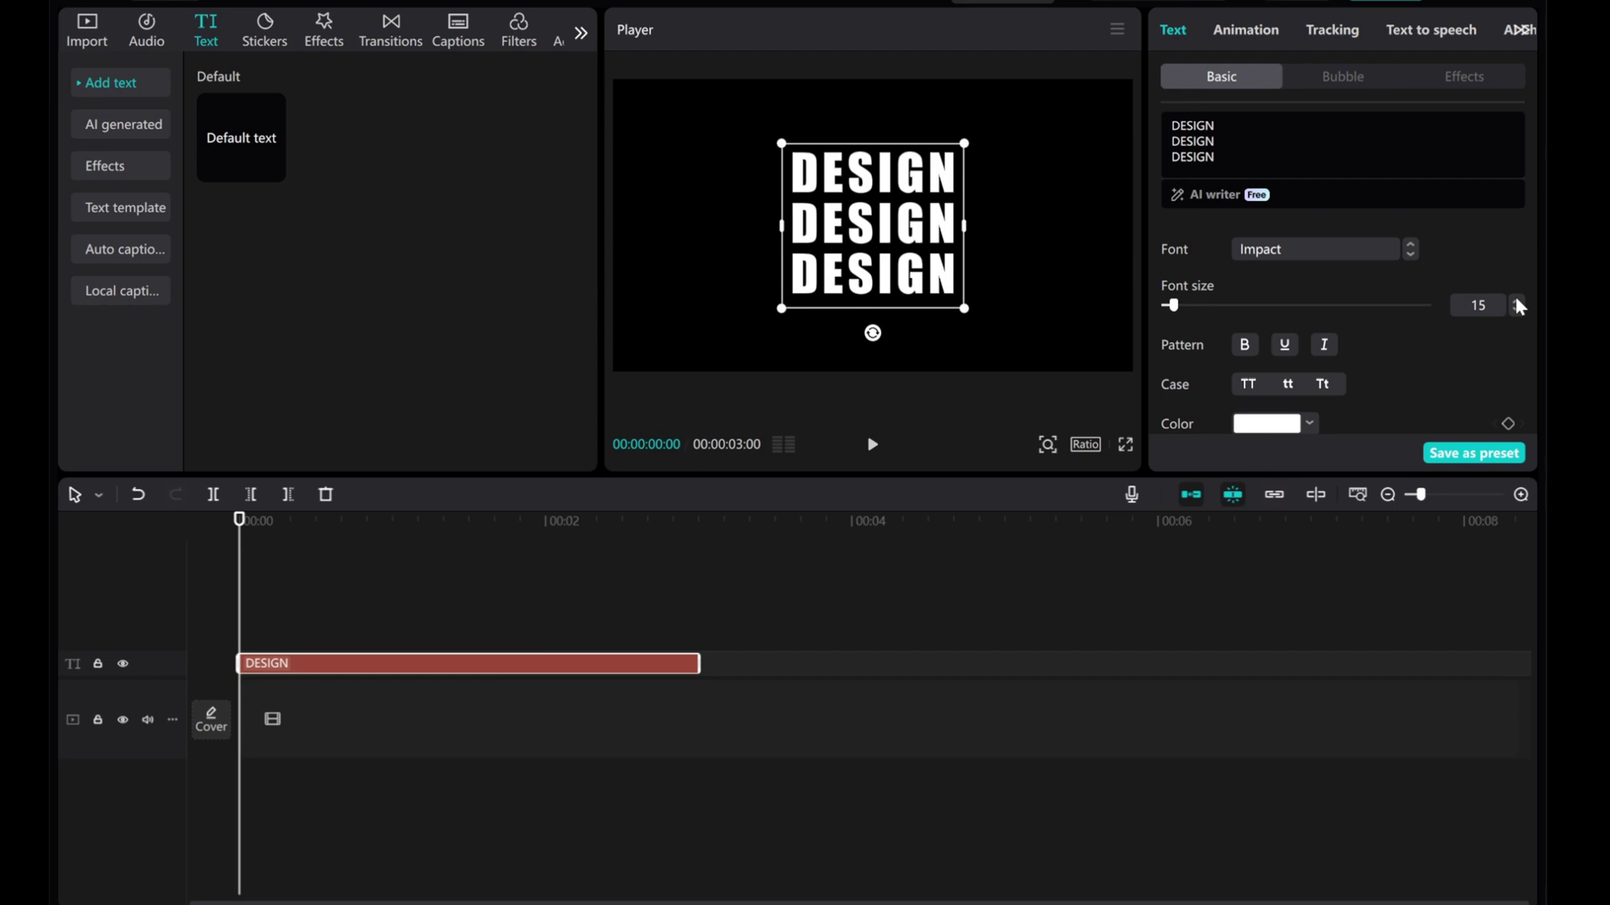
pyautogui.click(1518, 300)
pyautogui.click(1517, 300)
pyautogui.click(1517, 302)
pyautogui.click(1518, 301)
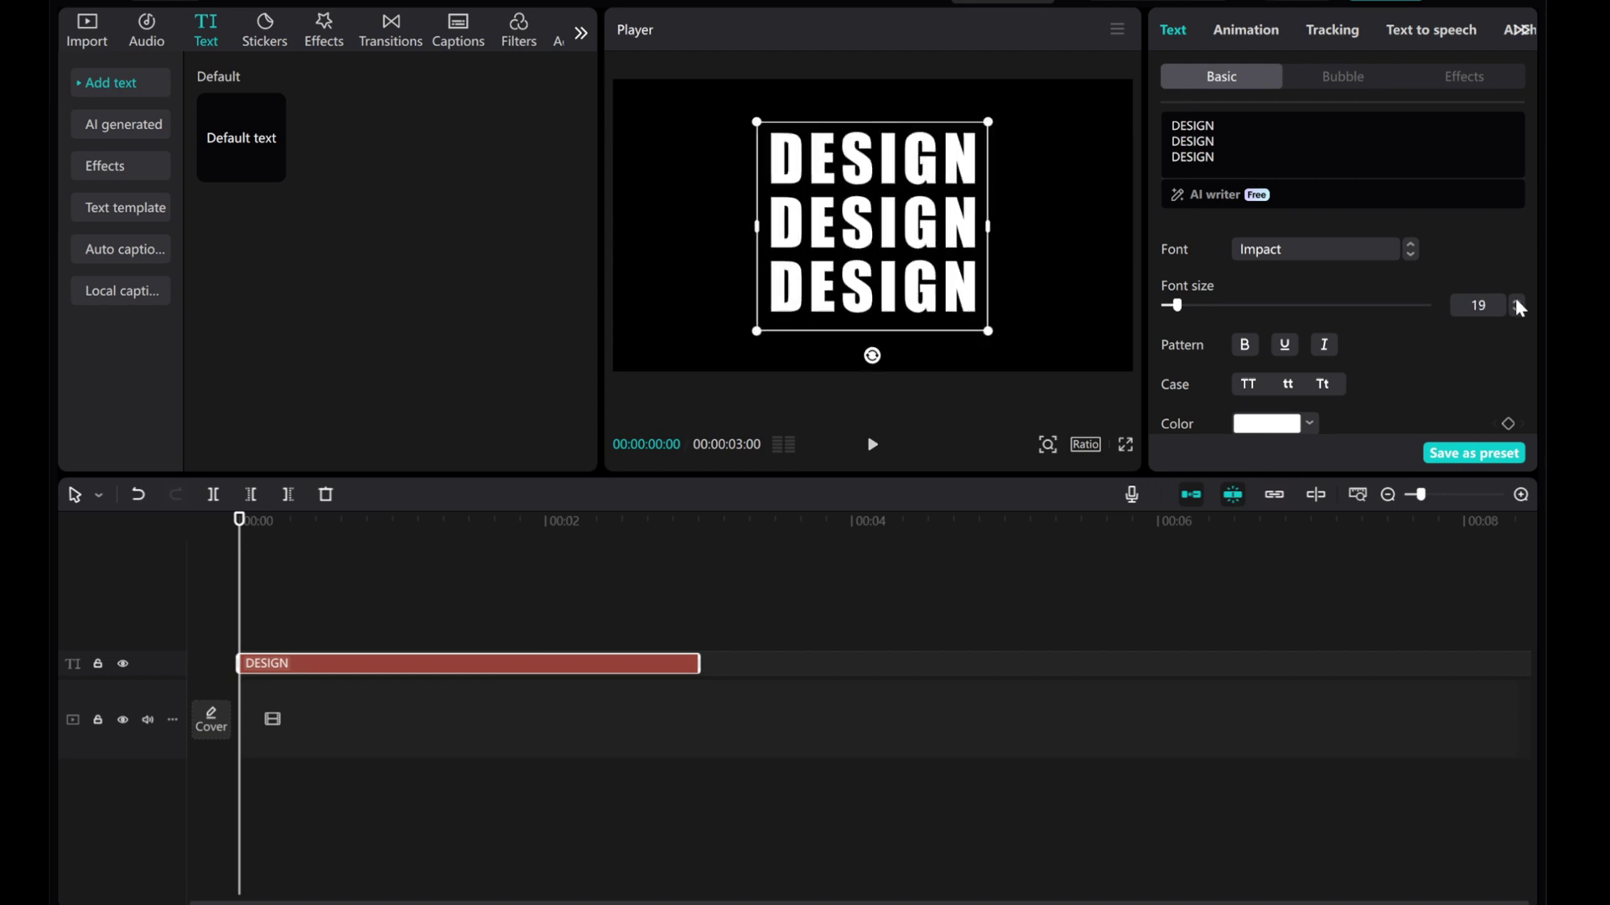
pyautogui.click(1517, 309)
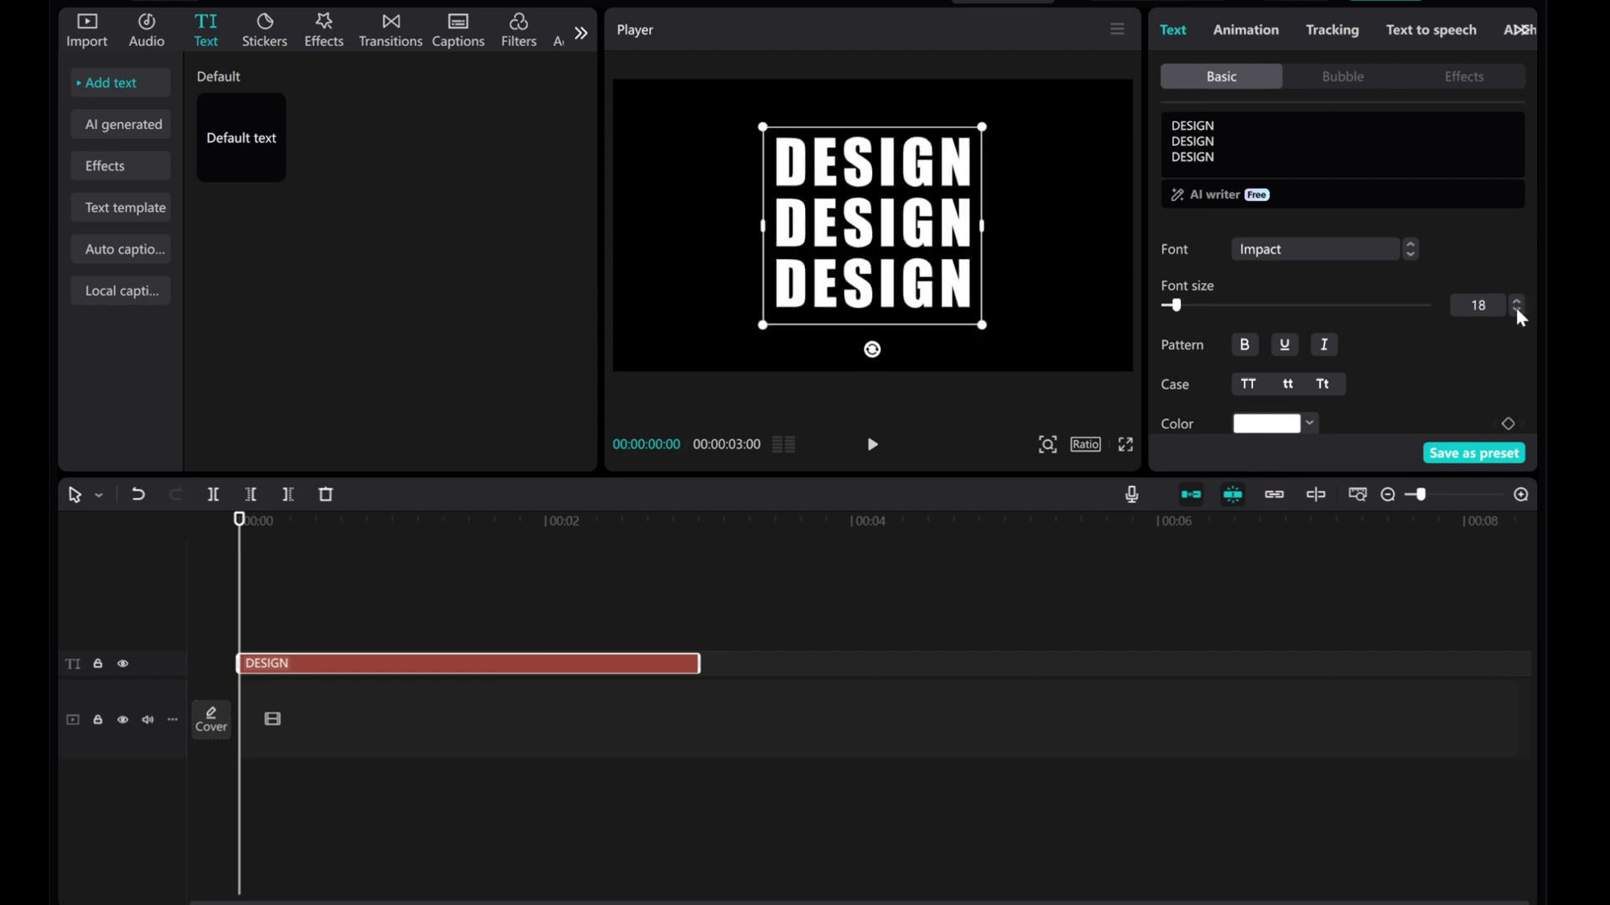
# Step: Copy the DESIGN text clip and paste a duplicate onto the timeline
pyautogui.rightClick(341, 664)
pyautogui.click(373, 486)
pyautogui.rightClick(253, 604)
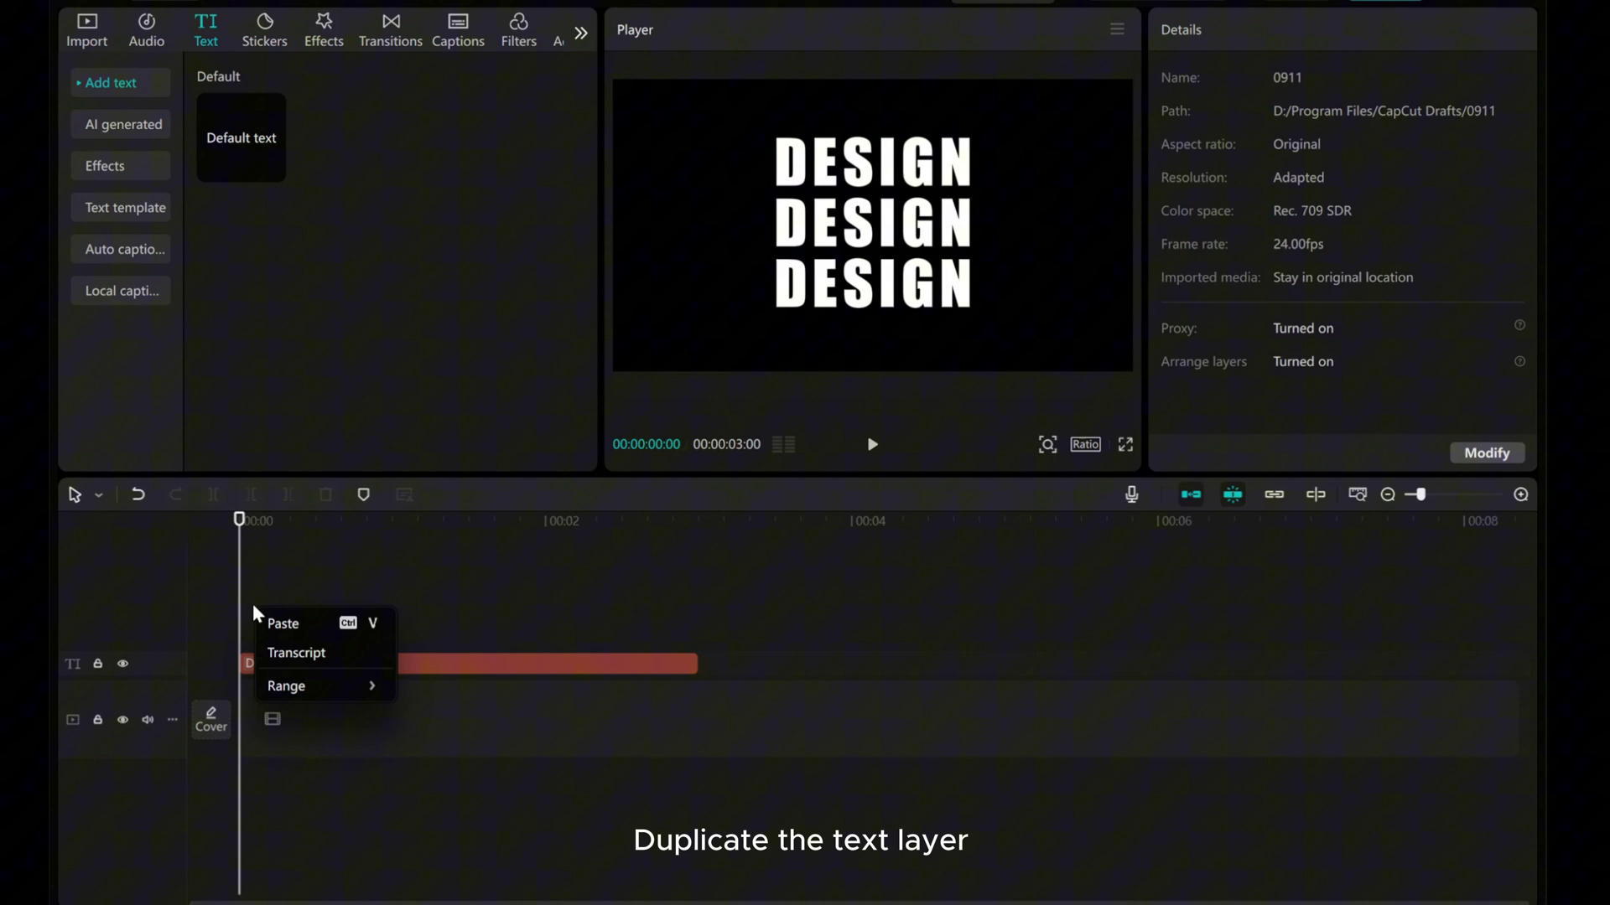
pyautogui.click(269, 618)
# Step: Turn both the top and lower DESIGN clips into compound clips
pyautogui.rightClick(293, 632)
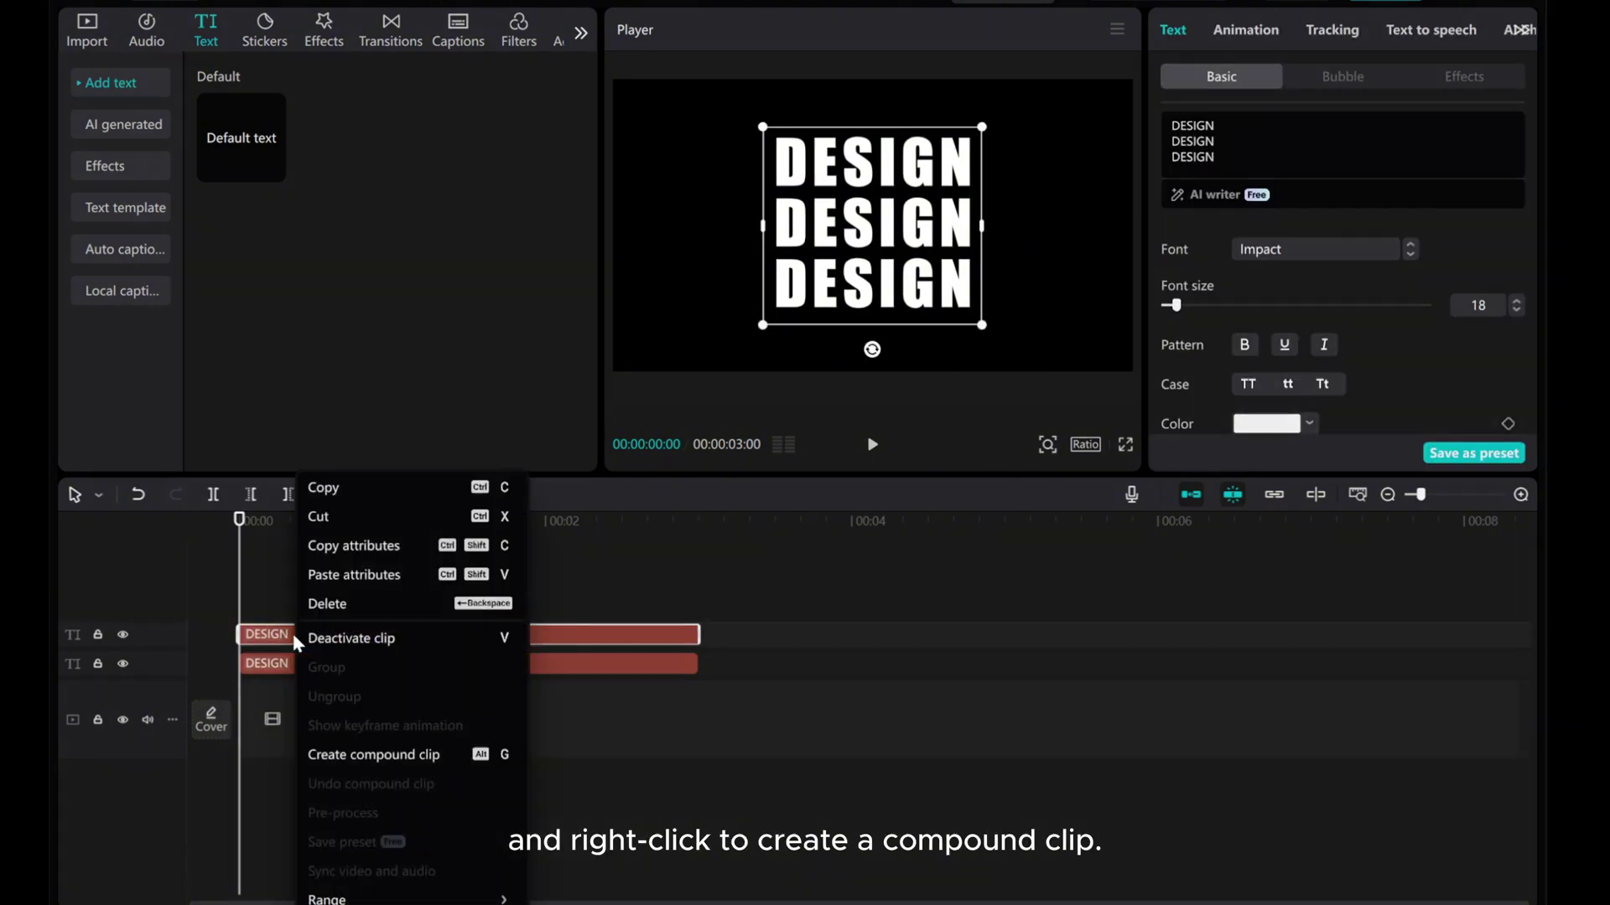
pyautogui.click(344, 755)
pyautogui.click(316, 674)
pyautogui.rightClick(320, 675)
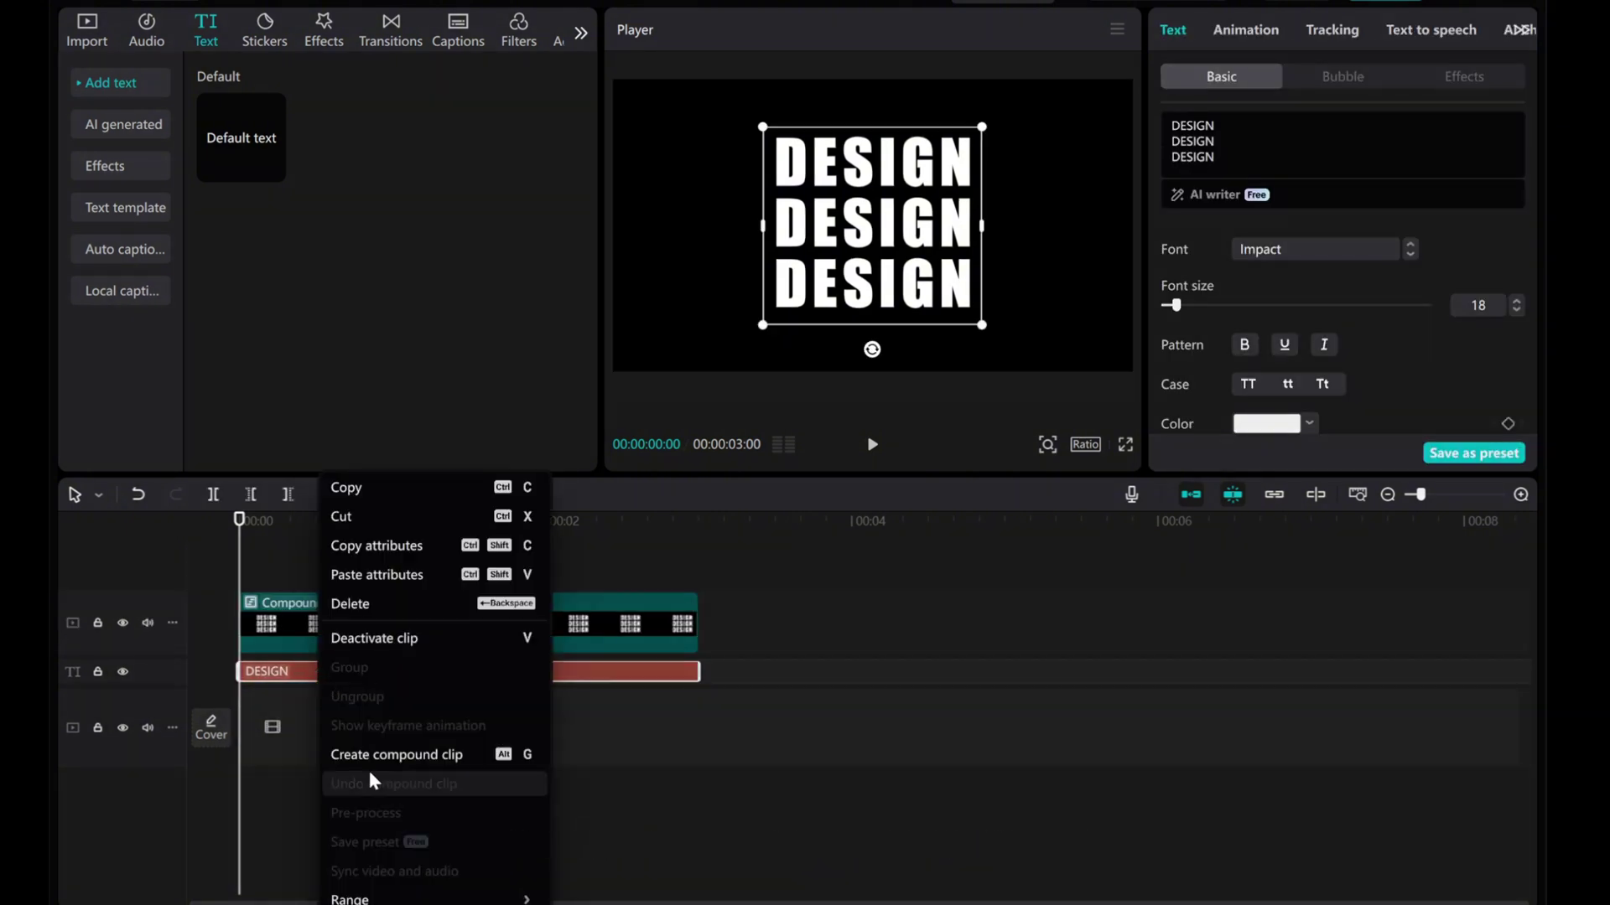
pyautogui.click(367, 757)
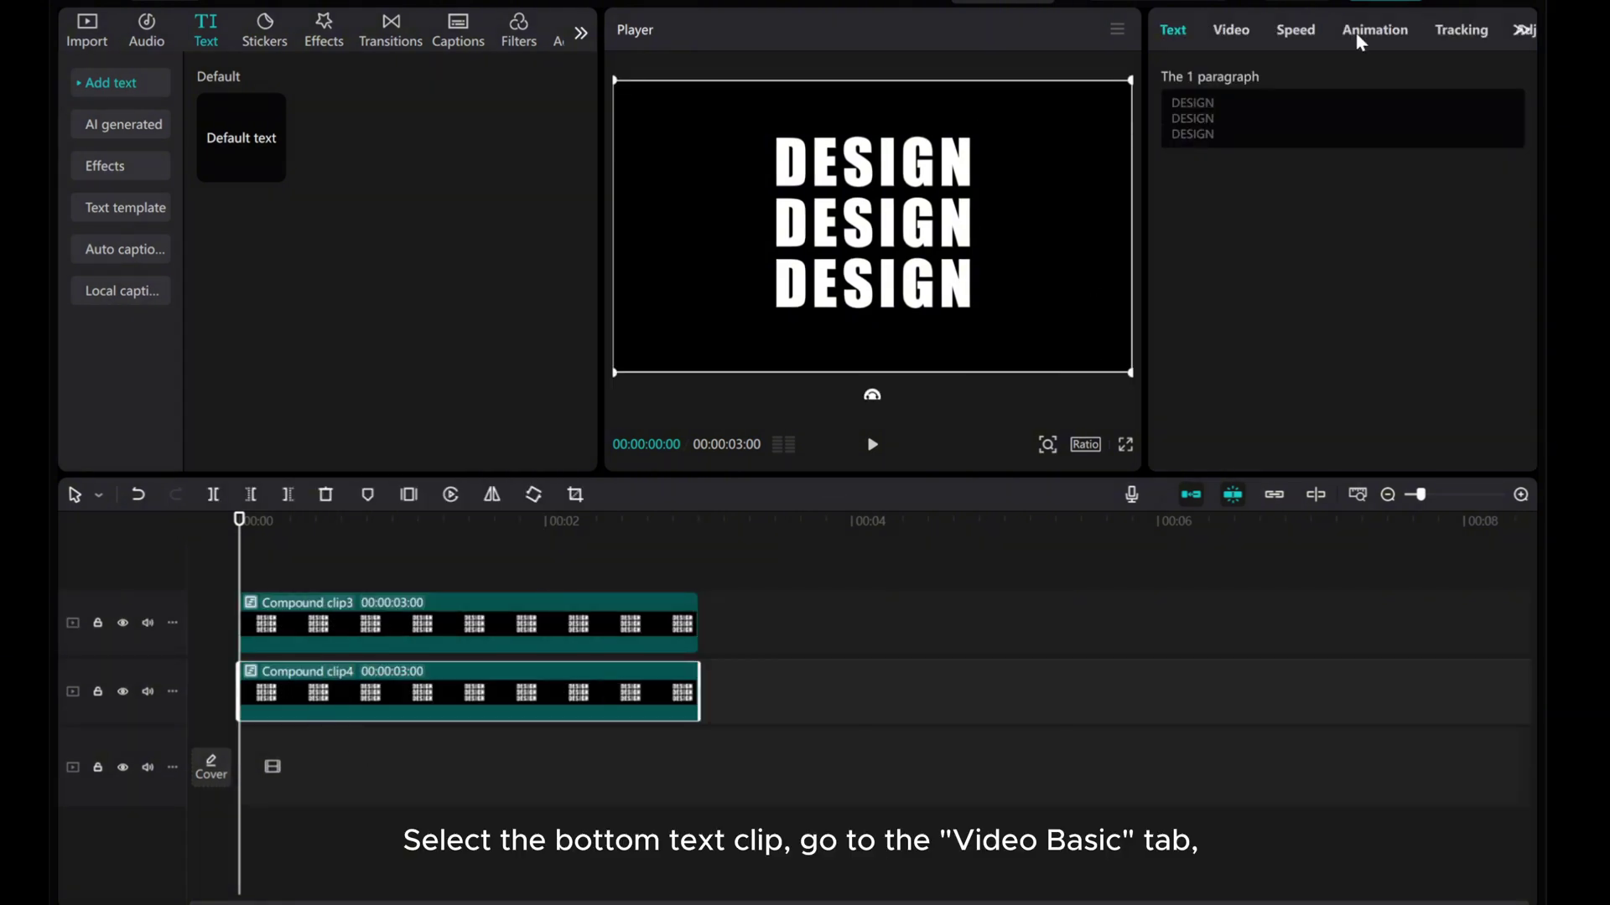
# Step: Set Compound clip4's blend opacity to 20% and move it onto the main track
pyautogui.click(1239, 34)
pyautogui.scroll(-2, 1222, 351)
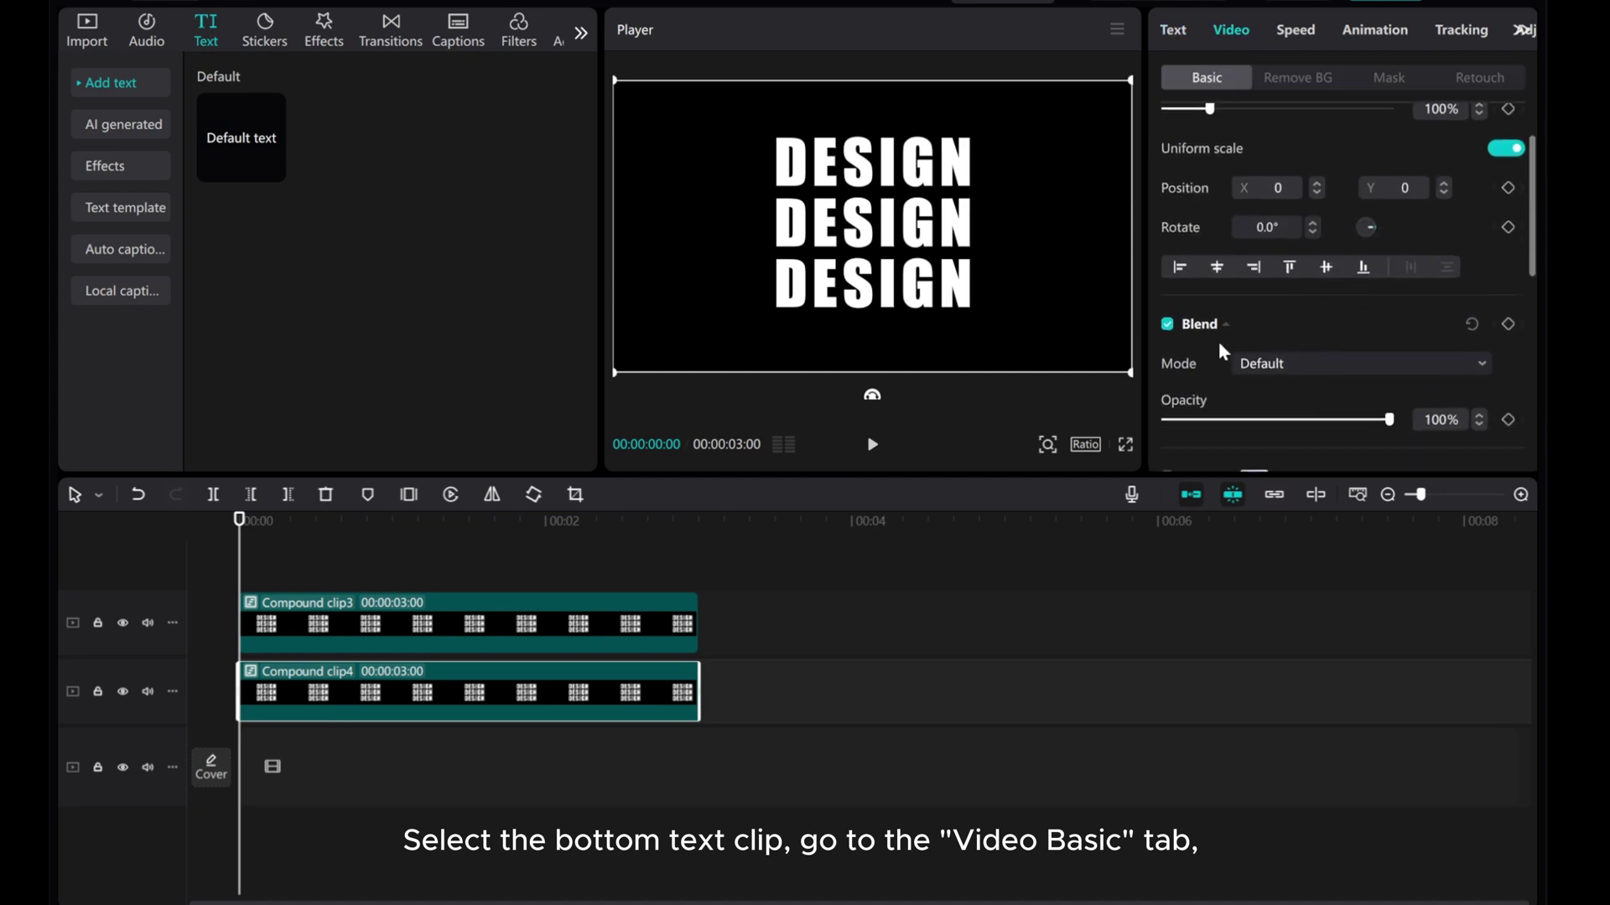
pyautogui.click(1238, 419)
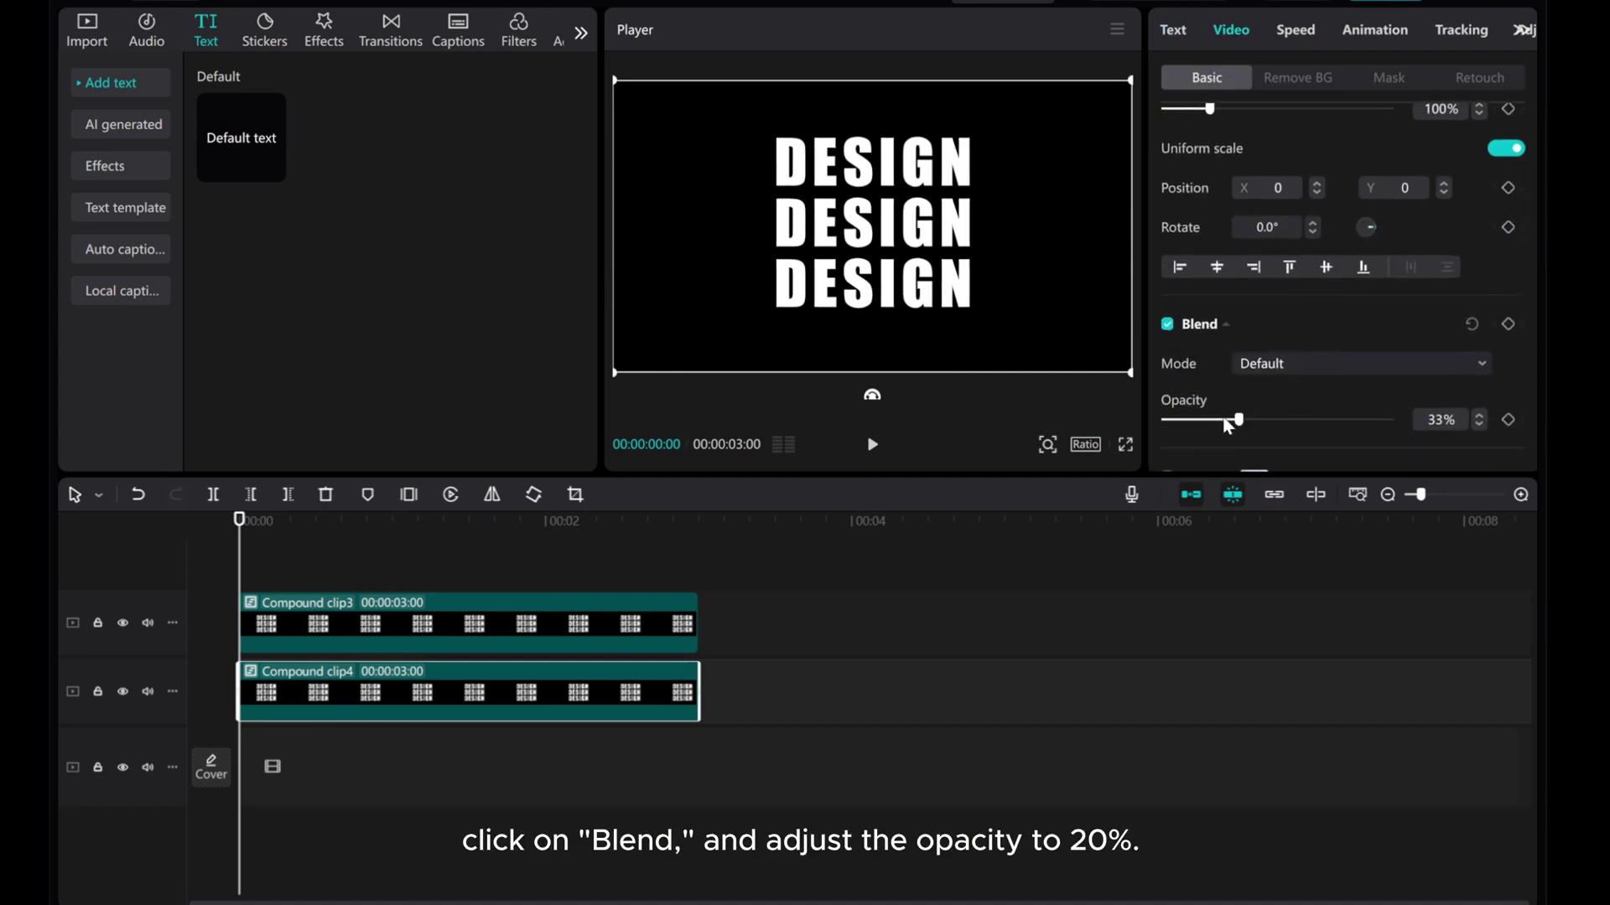
pyautogui.moveTo(1224, 421); pyautogui.dragTo(1213, 421)
pyautogui.moveTo(313, 712); pyautogui.dragTo(292, 771)
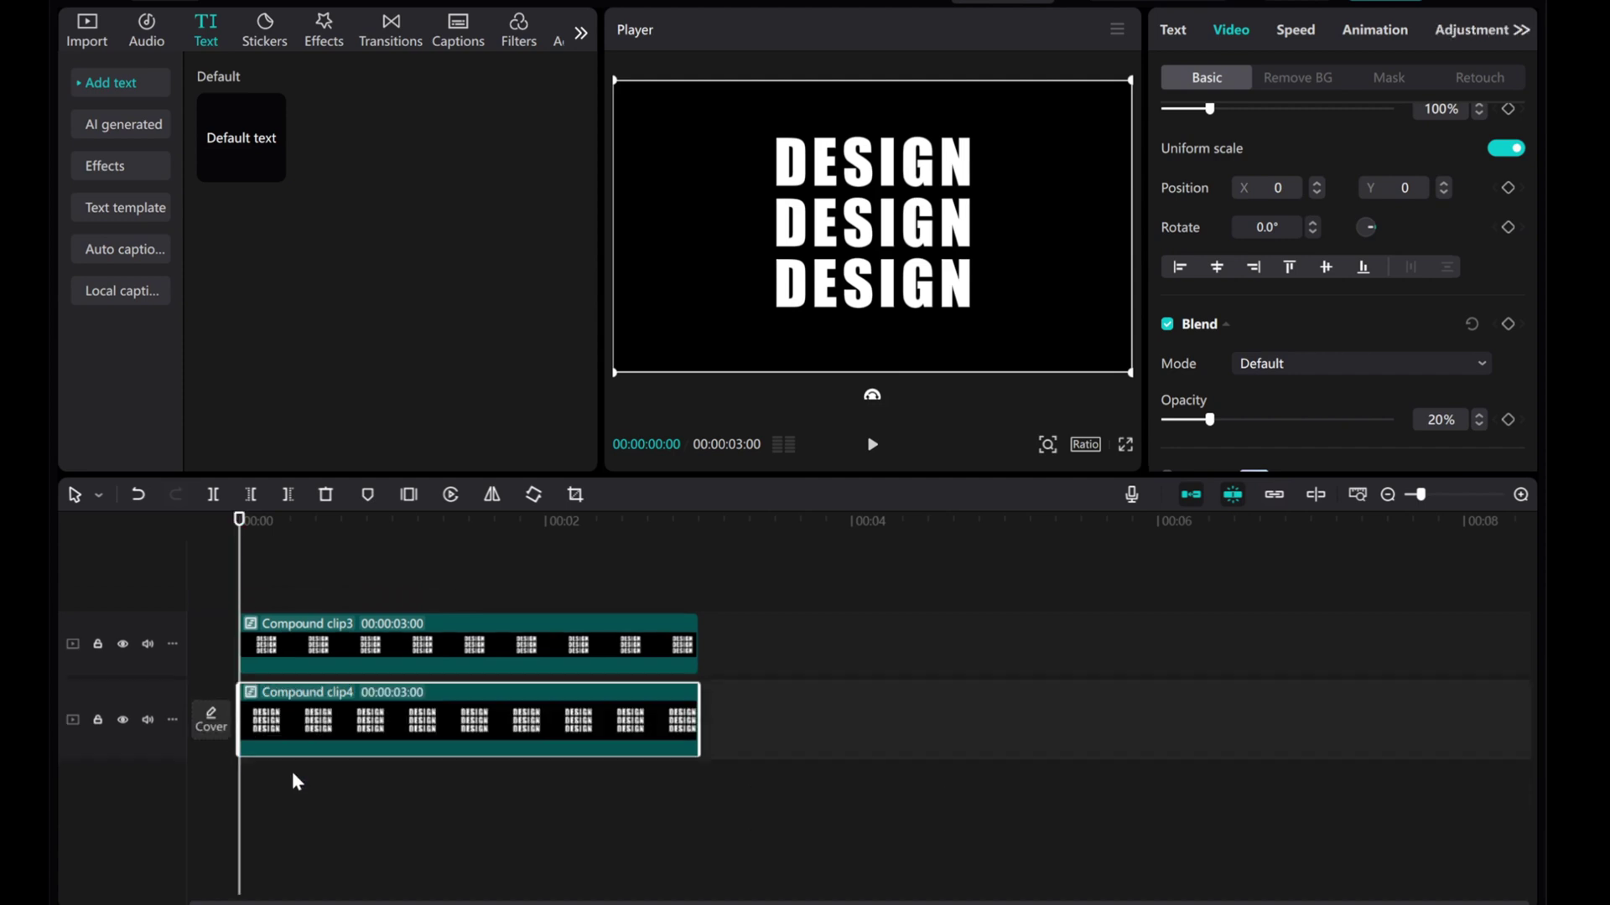
pyautogui.click(276, 654)
# Step: Give Compound clip3 a Mirror mask rotated -90°, size 284, X -300, around the D column
pyautogui.click(1229, 32)
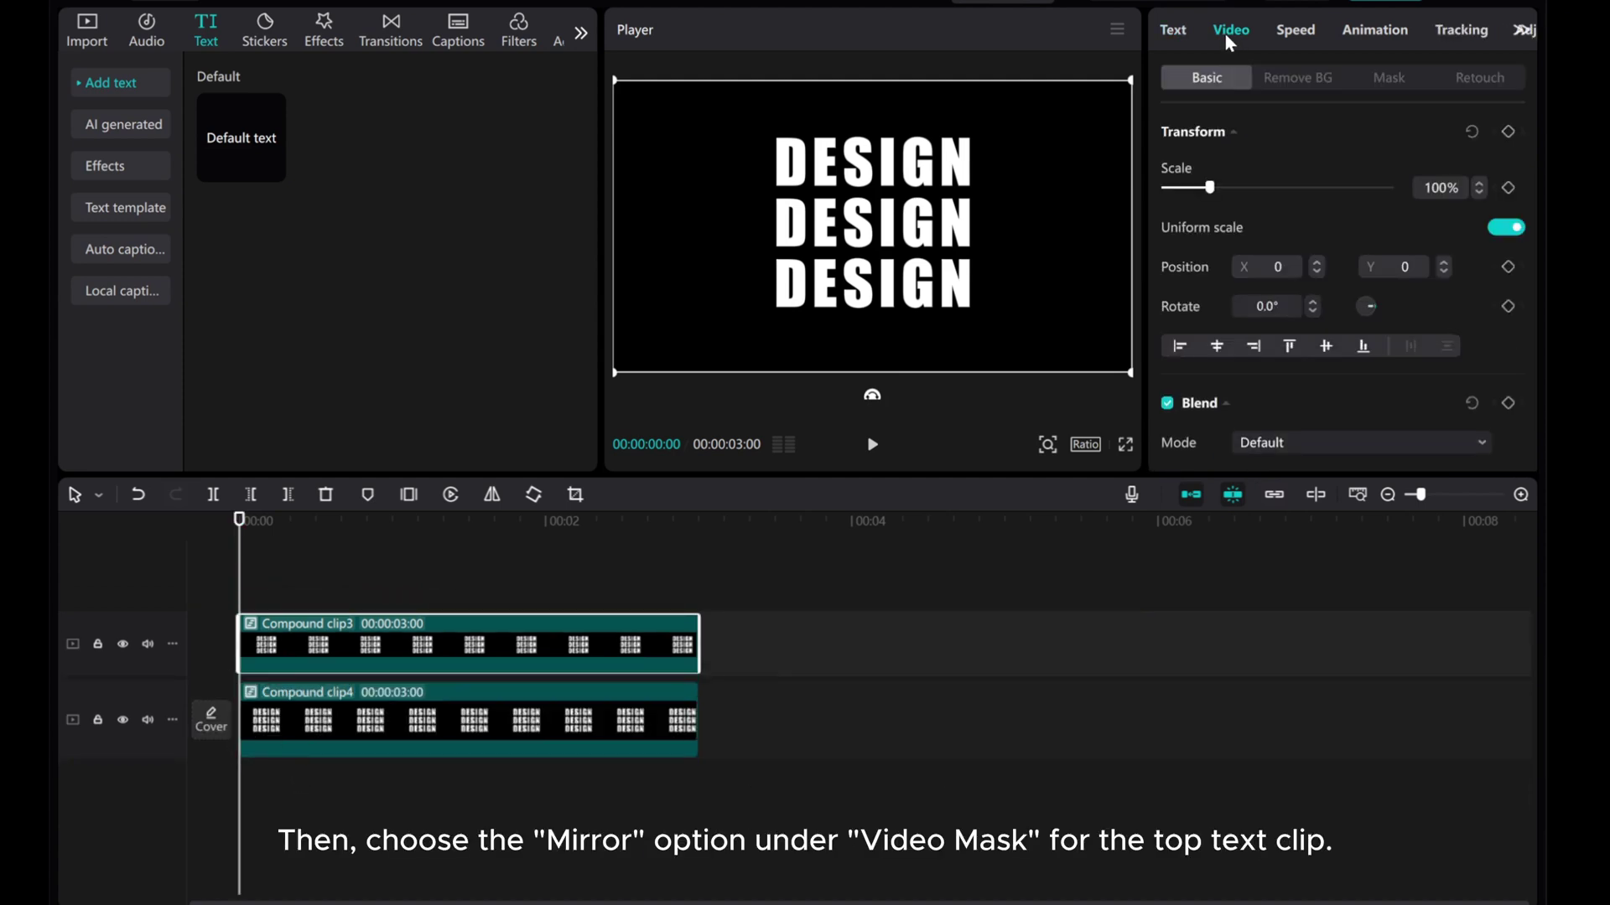
pyautogui.click(1411, 79)
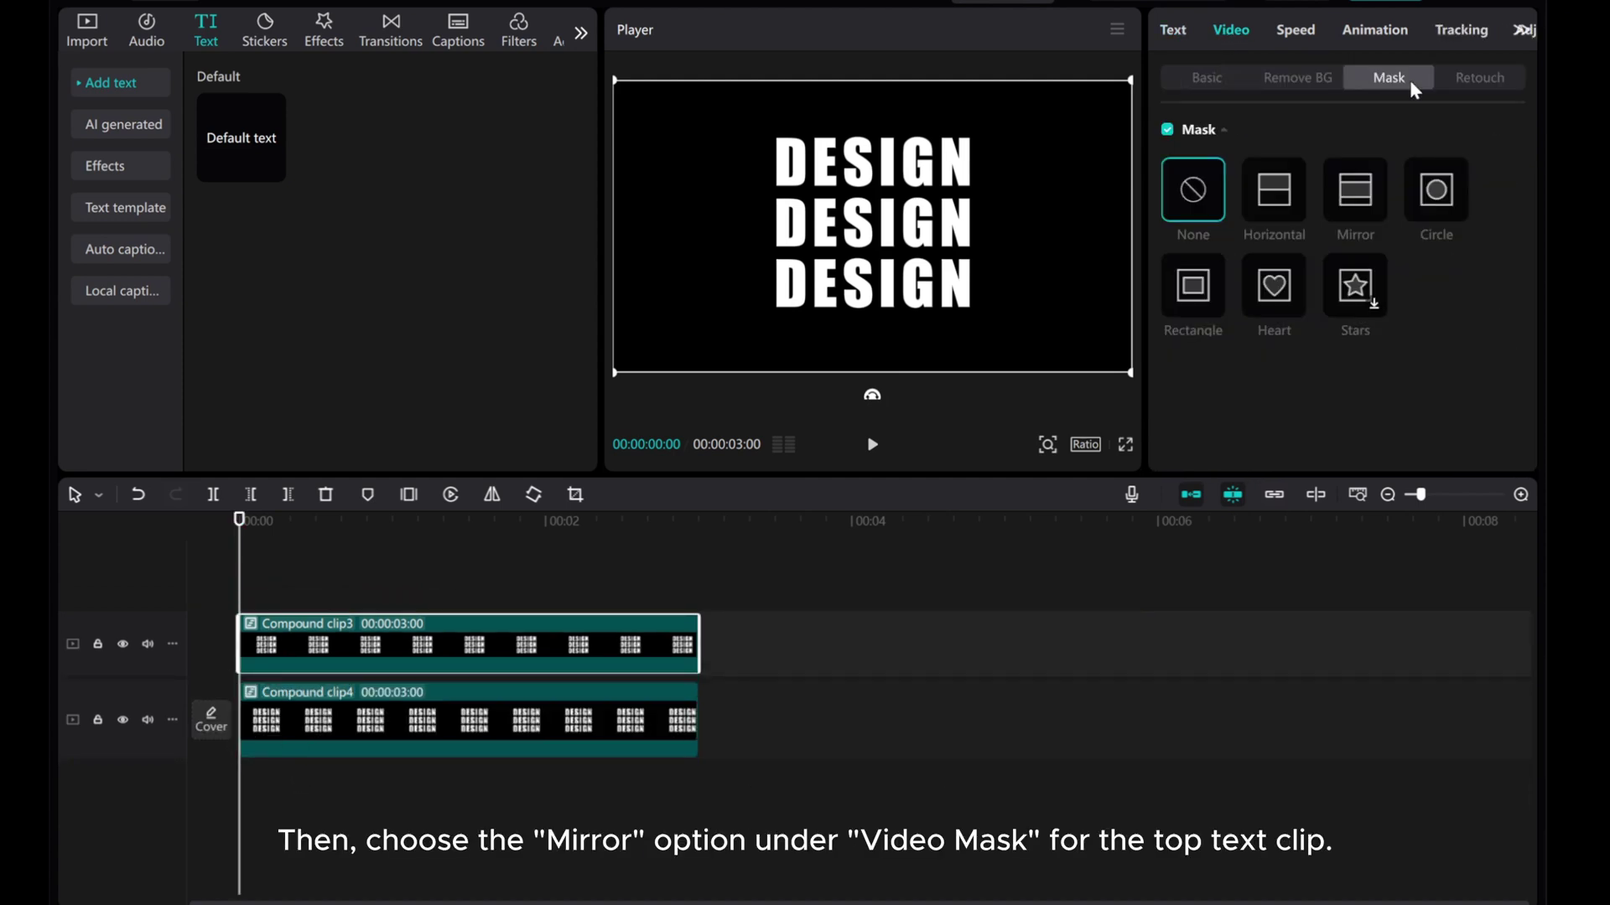
pyautogui.click(1358, 191)
pyautogui.moveTo(874, 314); pyautogui.dragTo(816, 231)
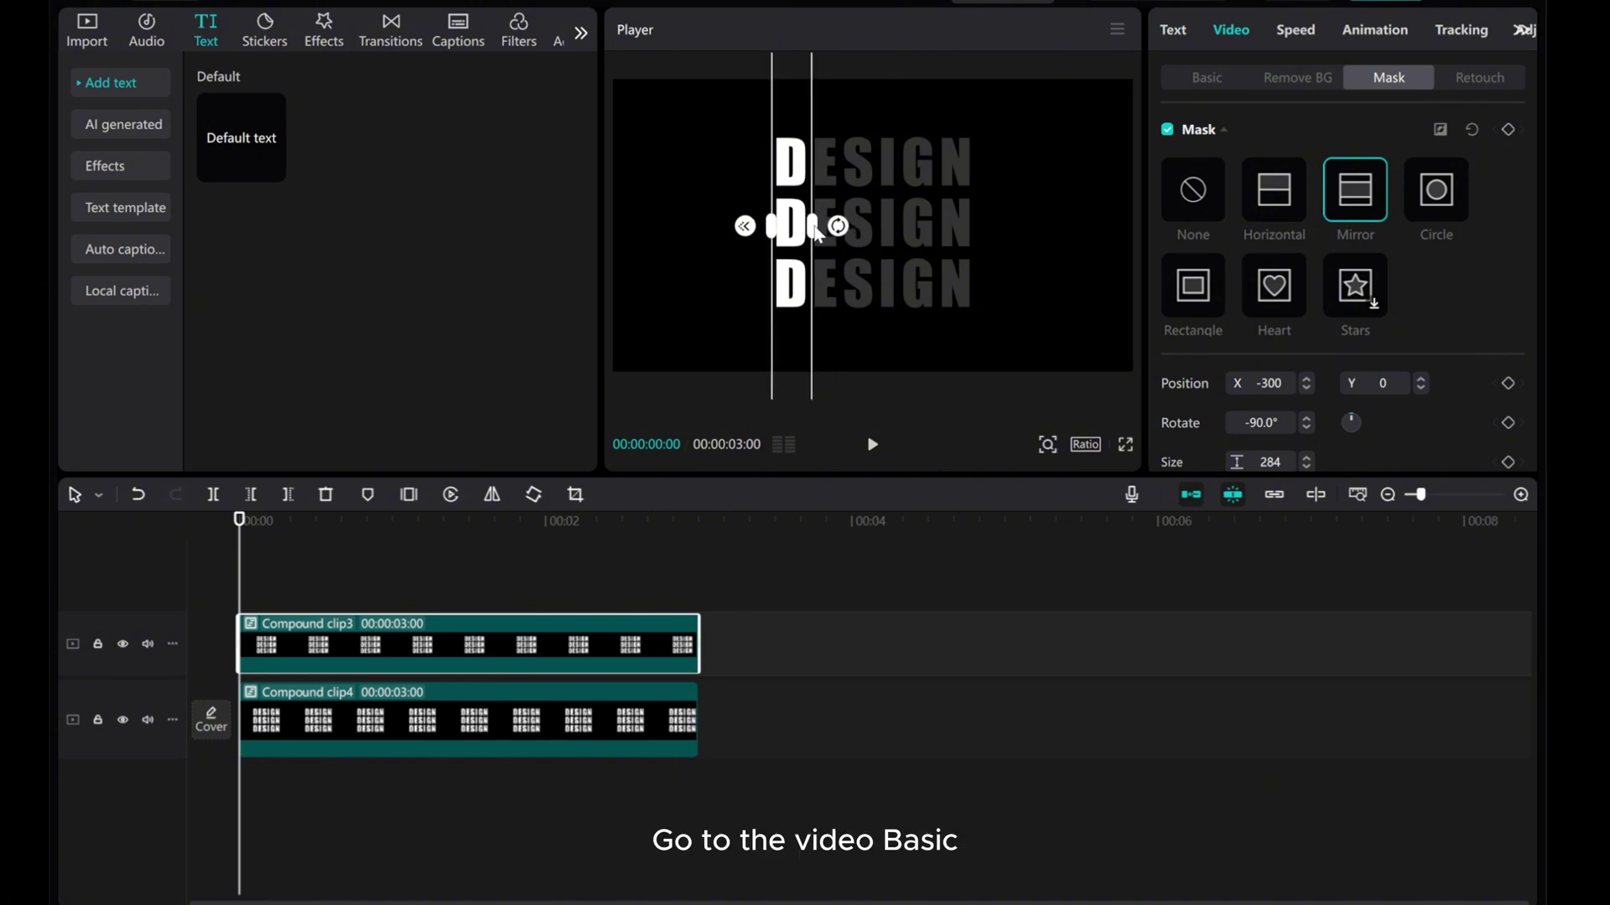
# Step: Keyframe the D column to slide from Y 879 down into place between 0 and 2 seconds
pyautogui.click(1207, 80)
pyautogui.moveTo(802, 303); pyautogui.dragTo(803, 183)
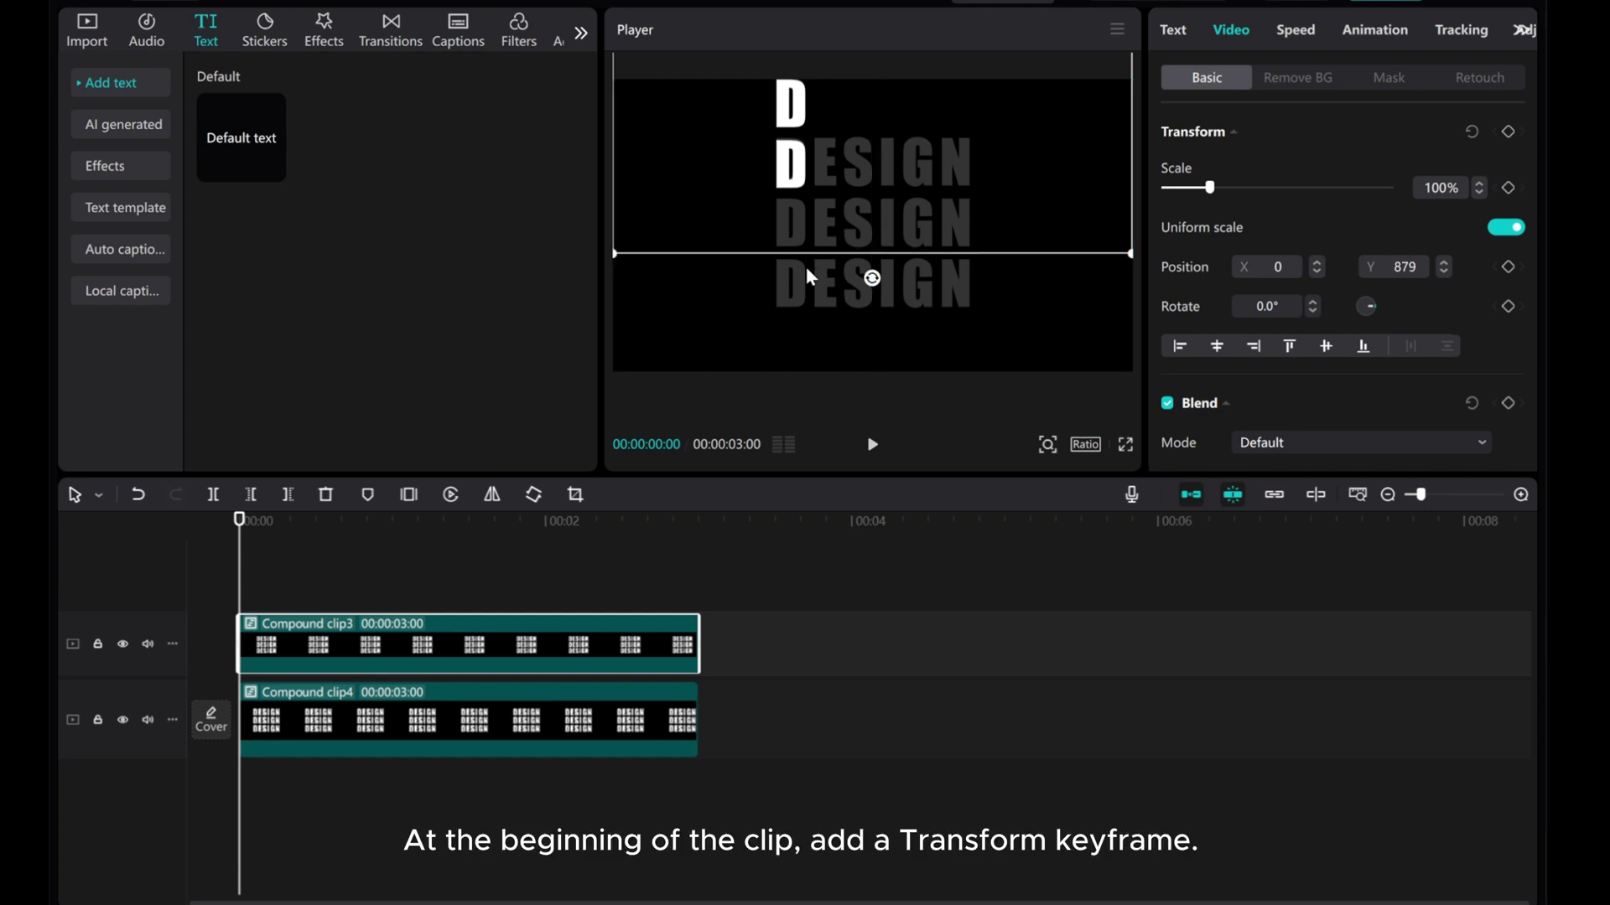
pyautogui.click(1507, 132)
pyautogui.moveTo(239, 587); pyautogui.dragTo(545, 599)
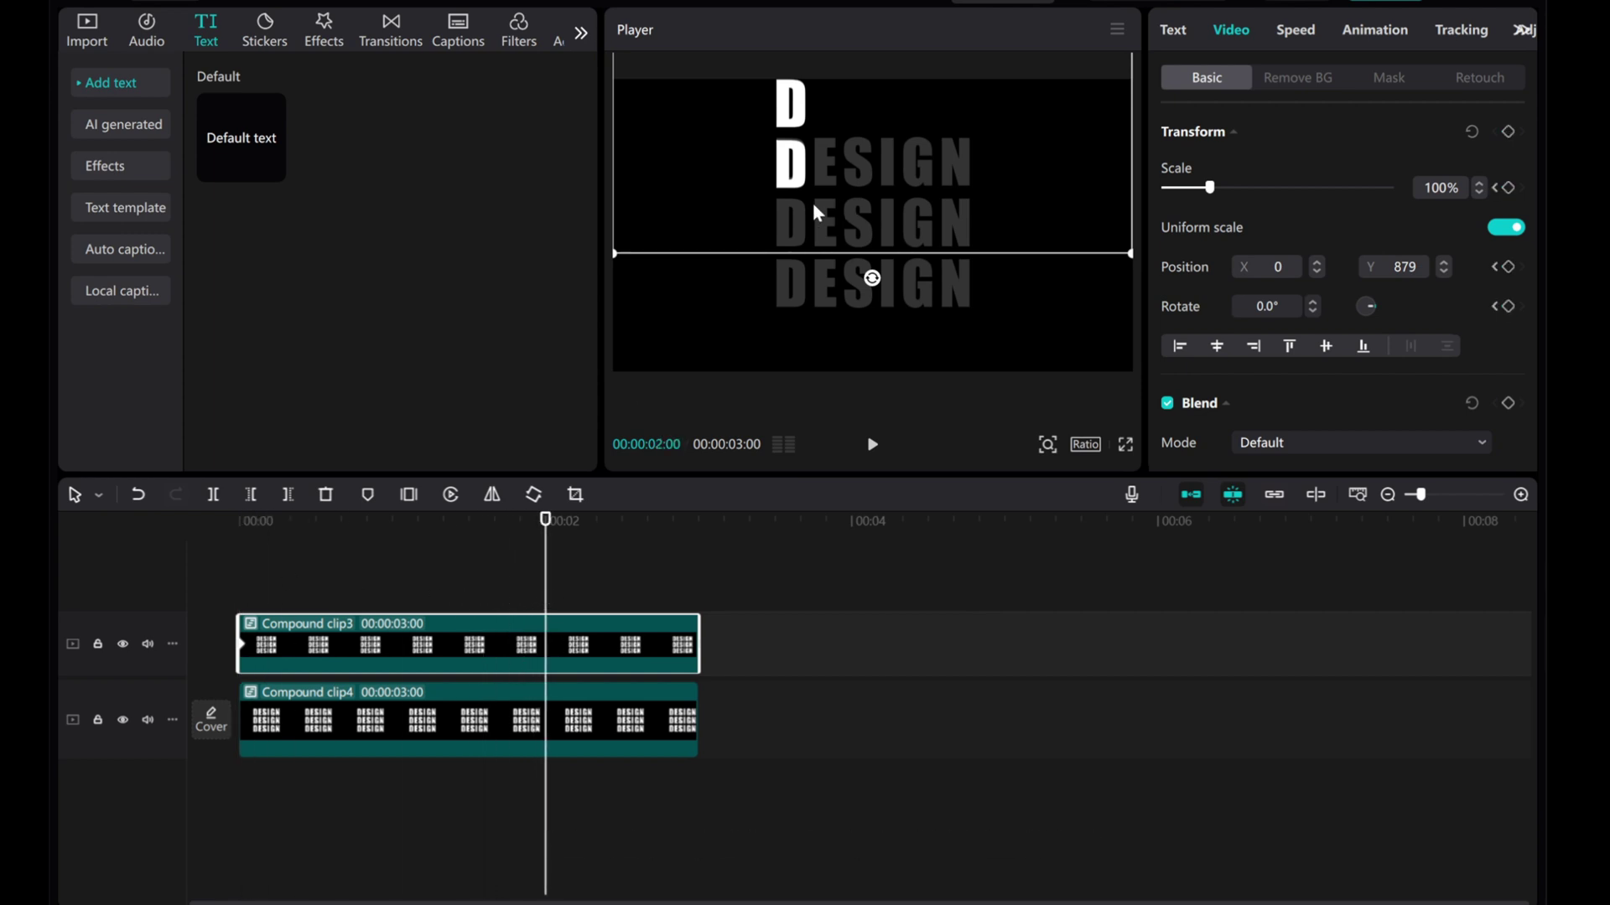
pyautogui.moveTo(812, 203); pyautogui.dragTo(808, 304)
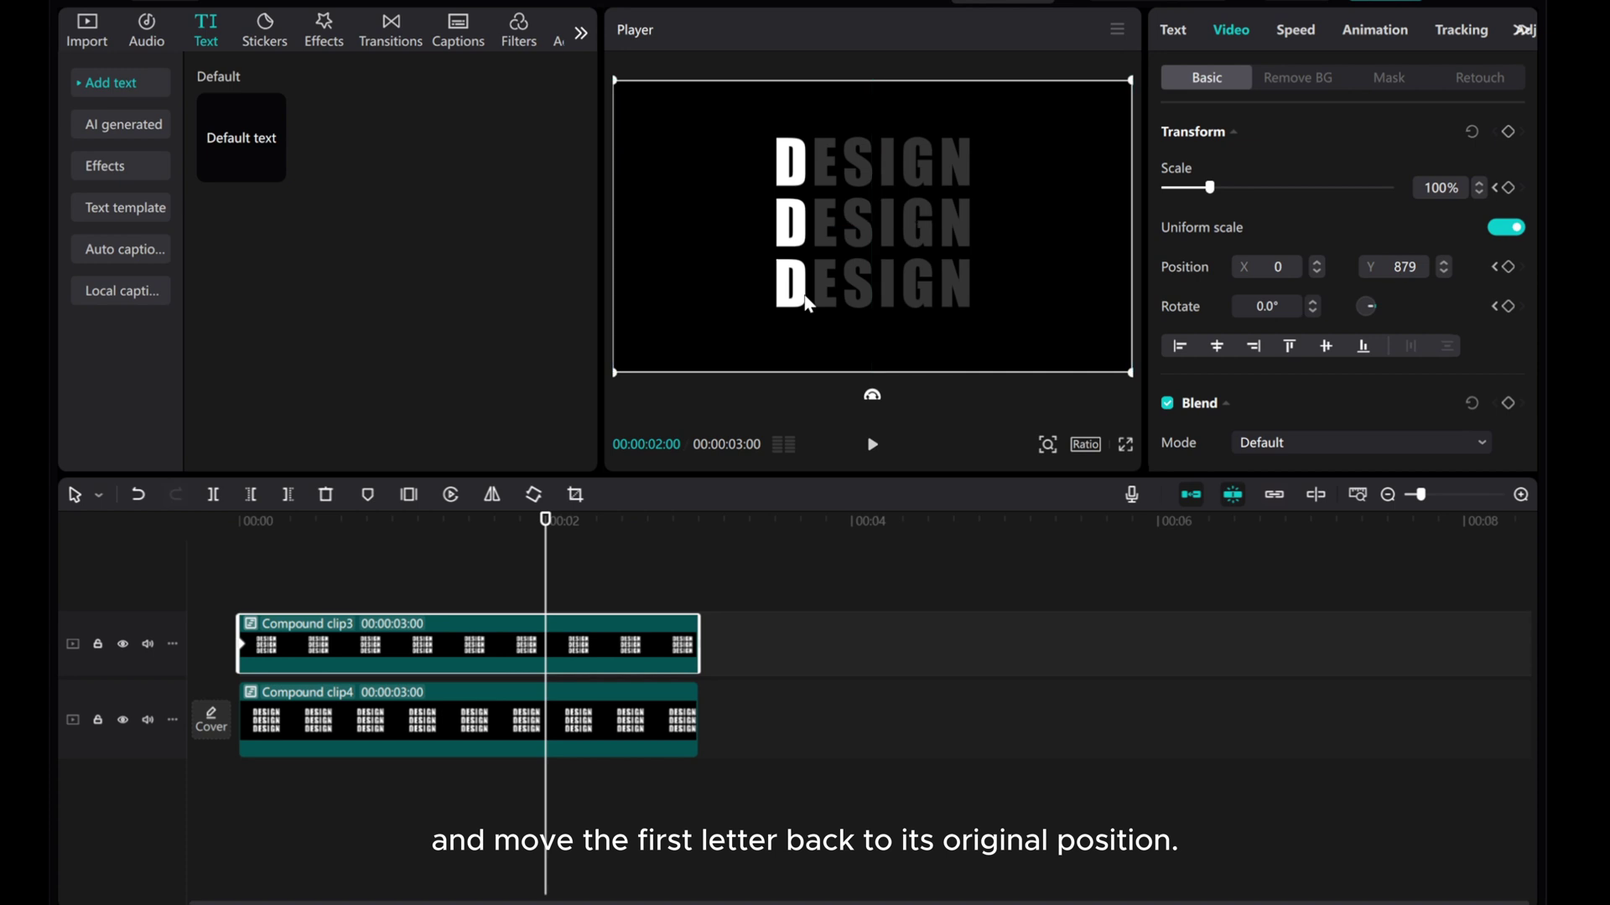
pyautogui.moveTo(545, 597); pyautogui.dragTo(243, 593)
# Step: Copy the top clip and paste it as Compound clip5
pyautogui.rightClick(293, 645)
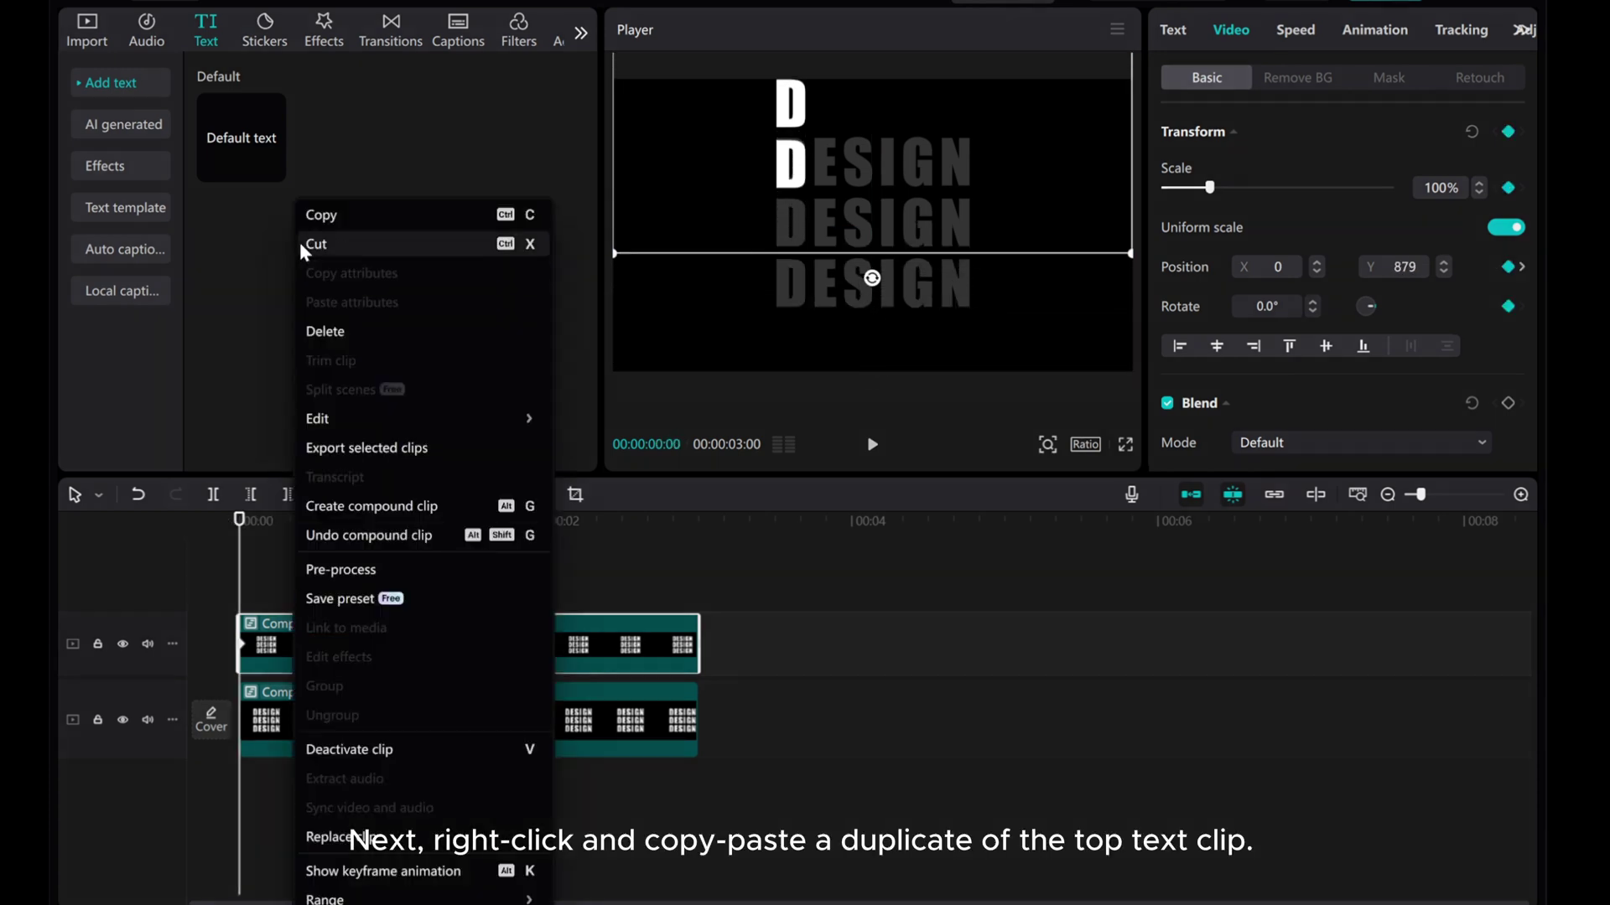
pyautogui.click(312, 212)
pyautogui.rightClick(253, 582)
pyautogui.click(283, 601)
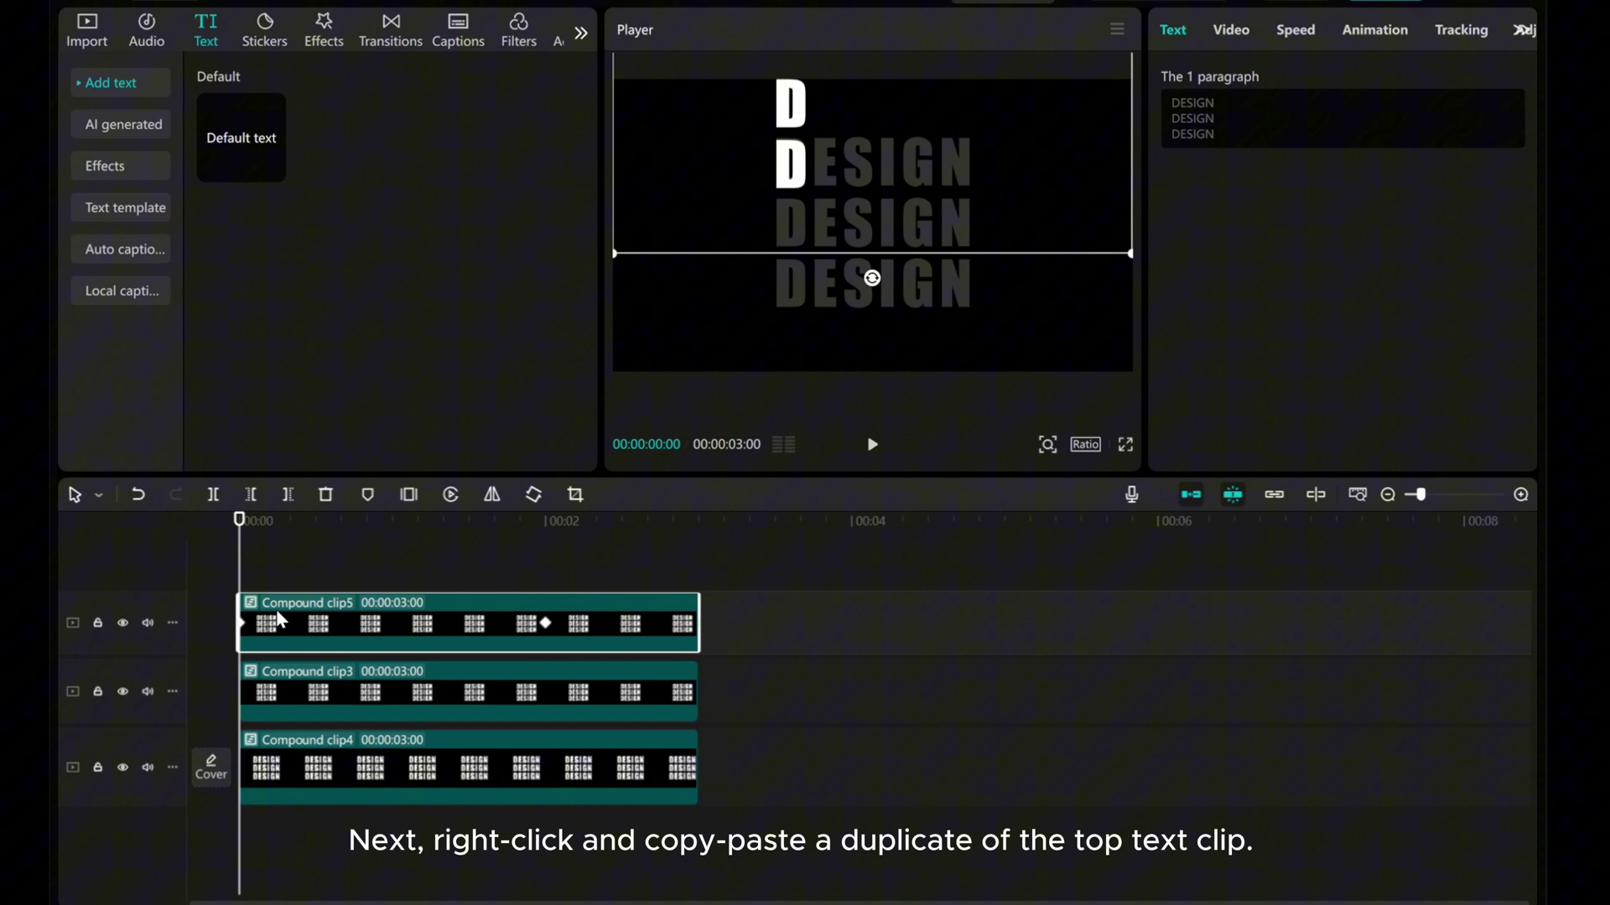
# Step: Move and narrow its mirror mask over the E column, then lower it to Y -898
pyautogui.click(1239, 32)
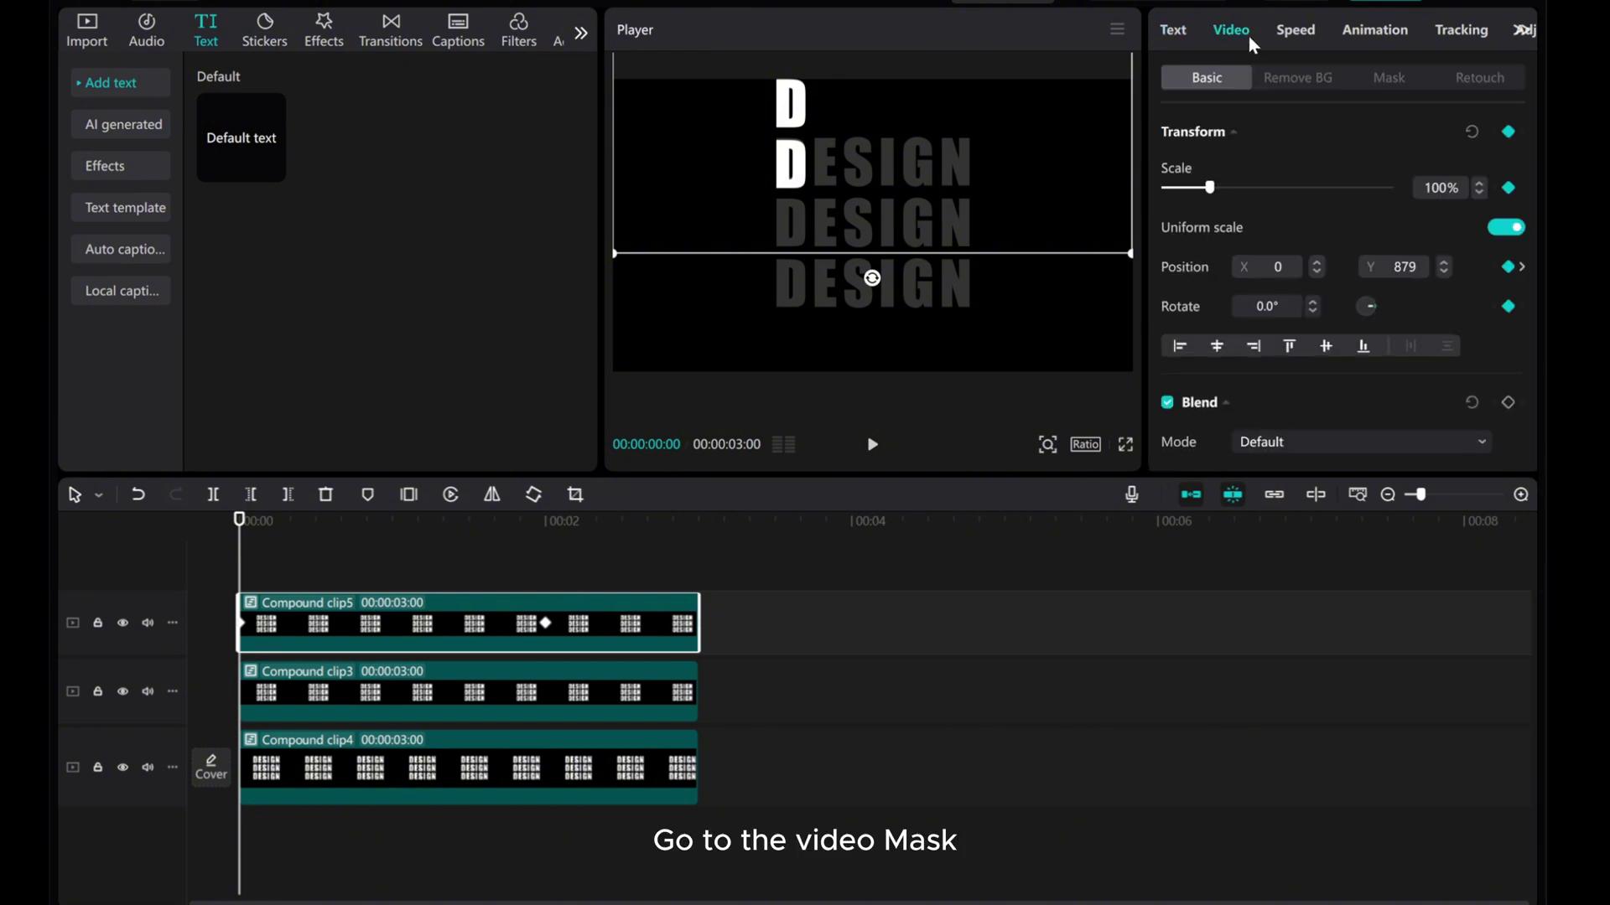
pyautogui.click(1382, 78)
pyautogui.moveTo(785, 232); pyautogui.dragTo(818, 234)
pyautogui.moveTo(809, 127); pyautogui.dragTo(822, 226)
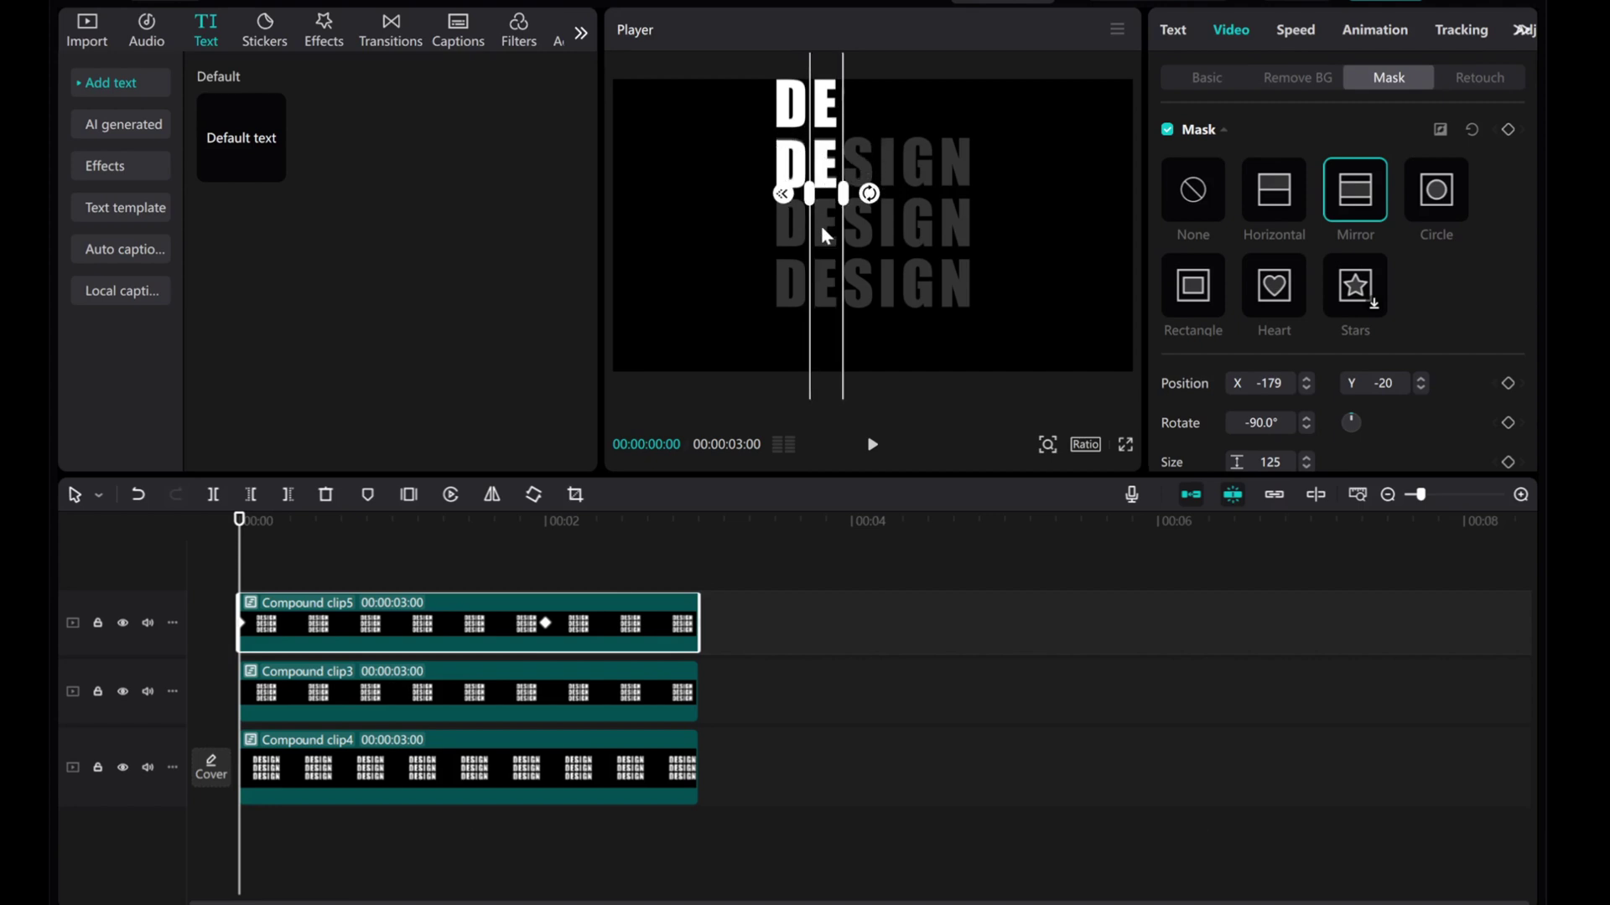
pyautogui.click(1211, 74)
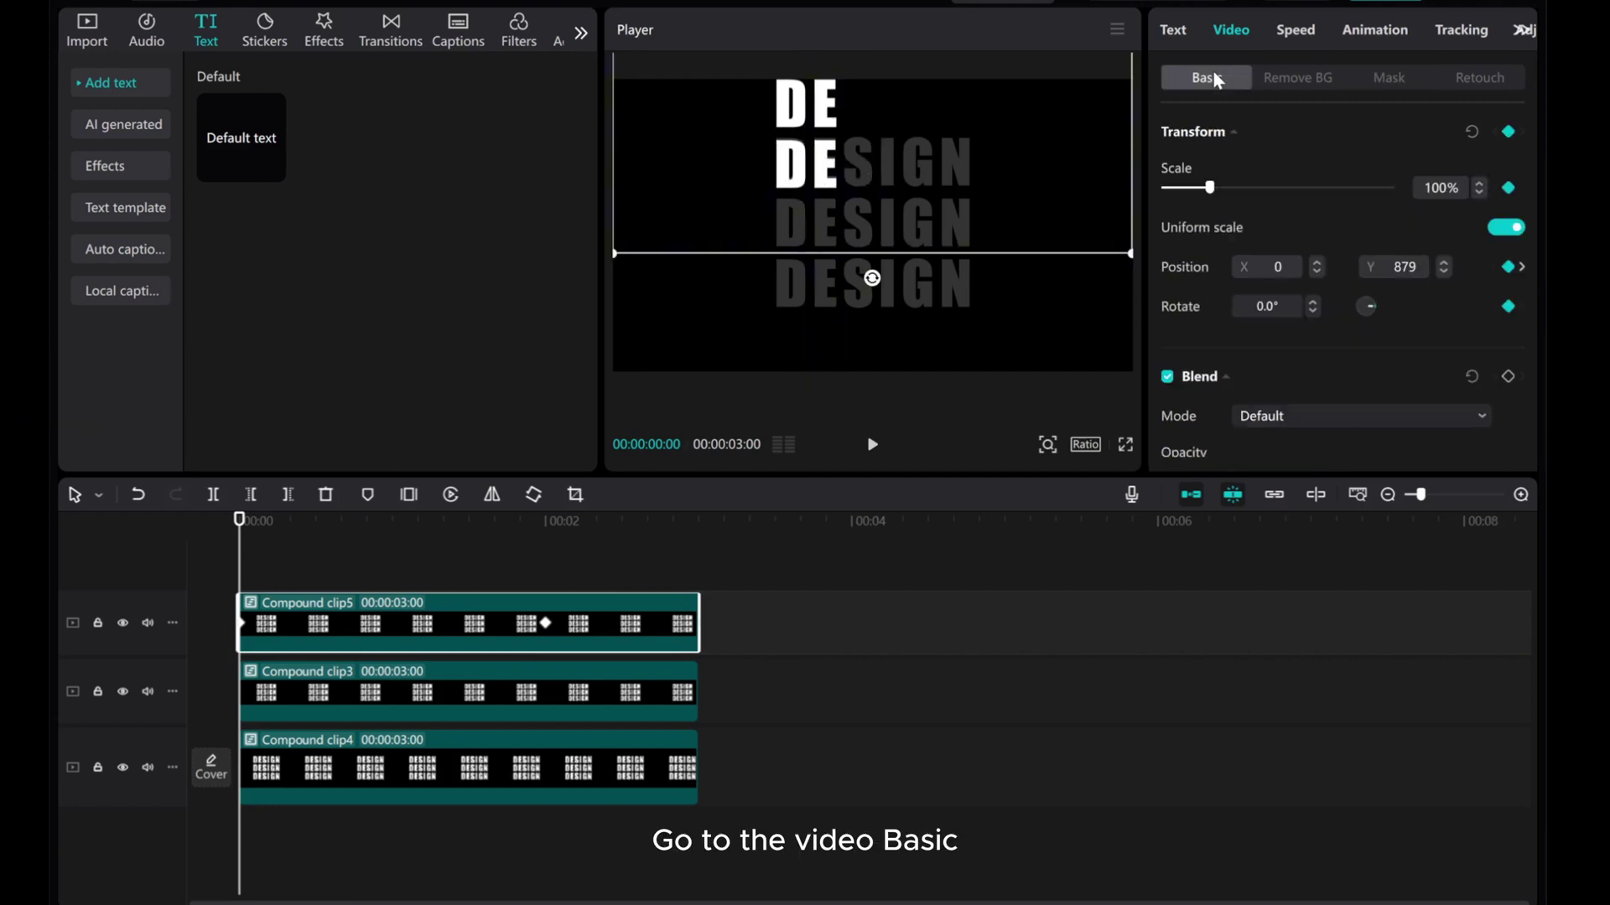
pyautogui.moveTo(825, 172); pyautogui.dragTo(827, 419)
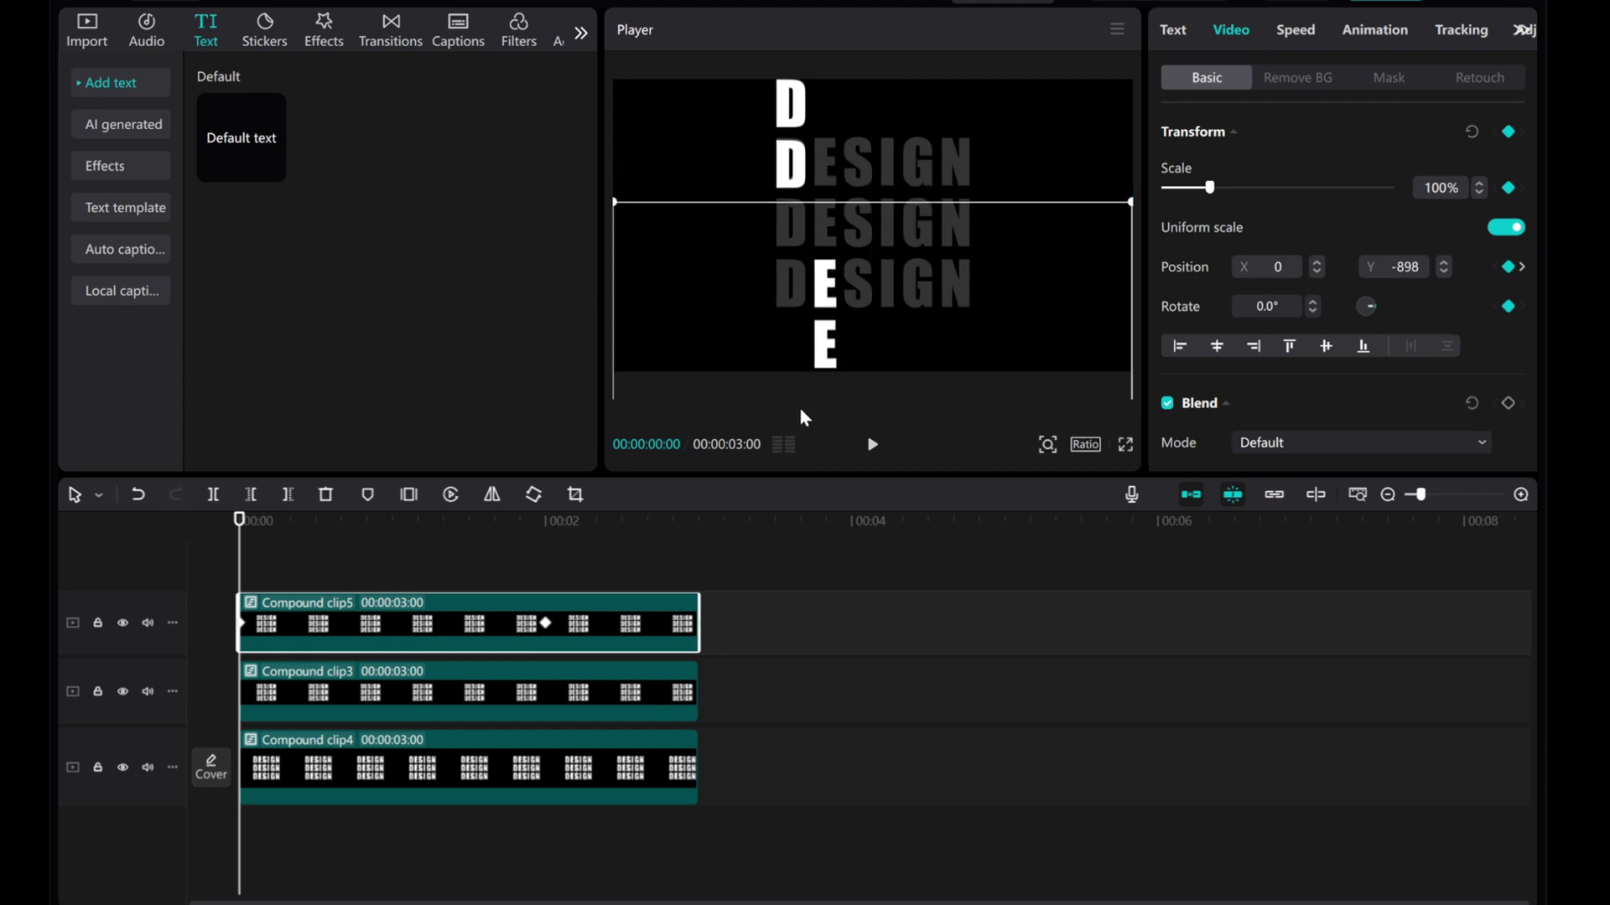
# Step: Copy Compound clip5 and paste it as Compound clip6
pyautogui.rightClick(293, 611)
pyautogui.click(334, 215)
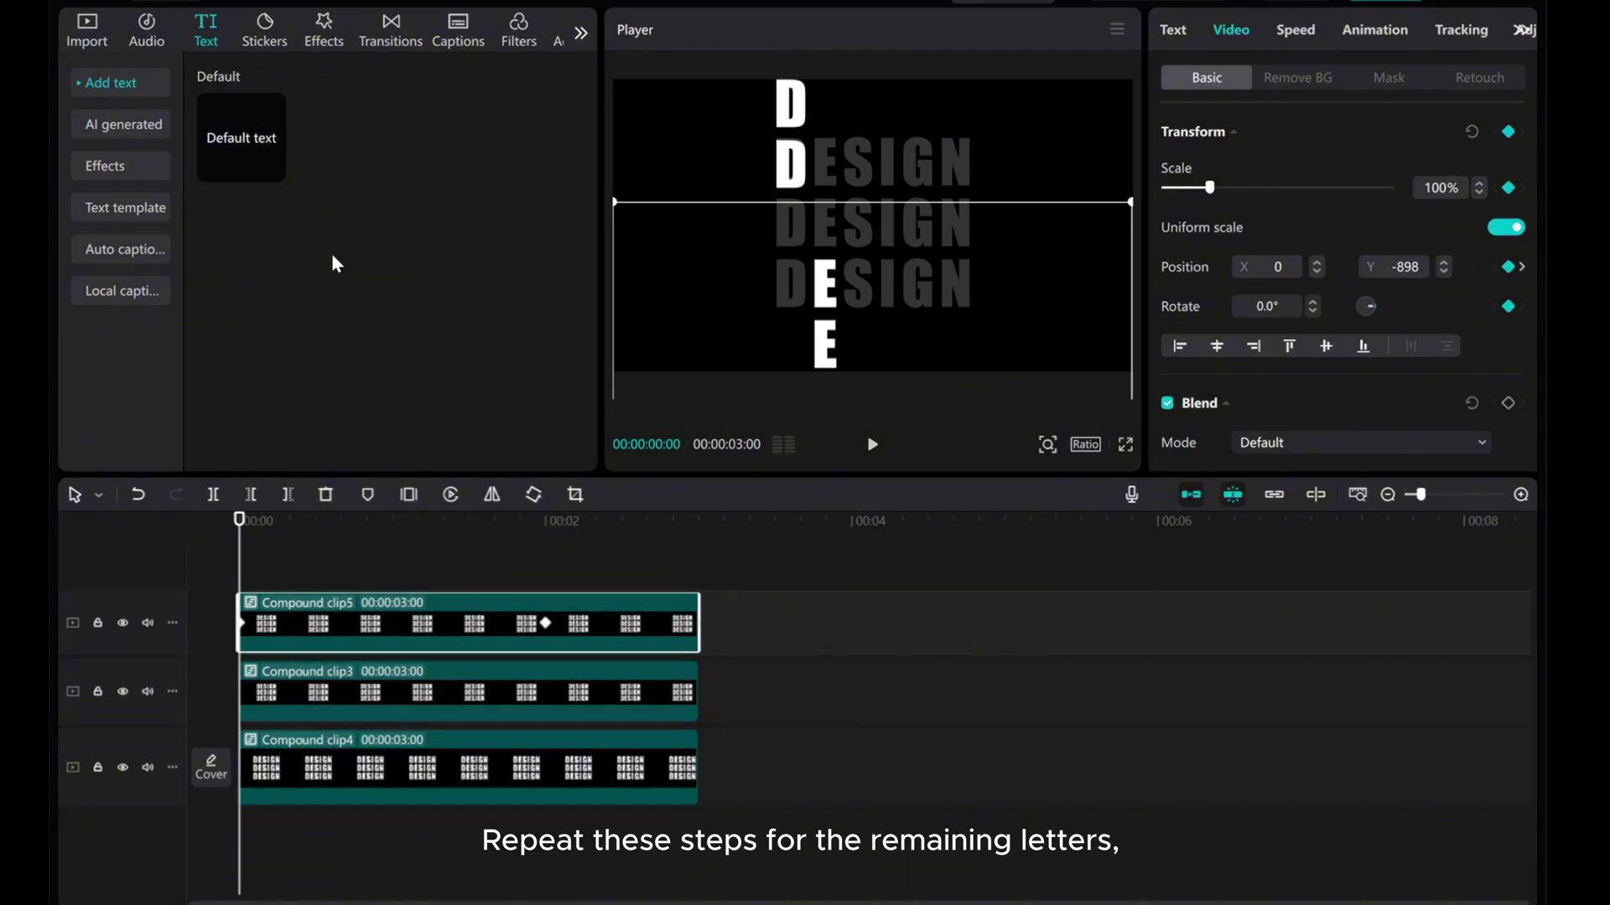
pyautogui.rightClick(253, 549)
pyautogui.click(287, 569)
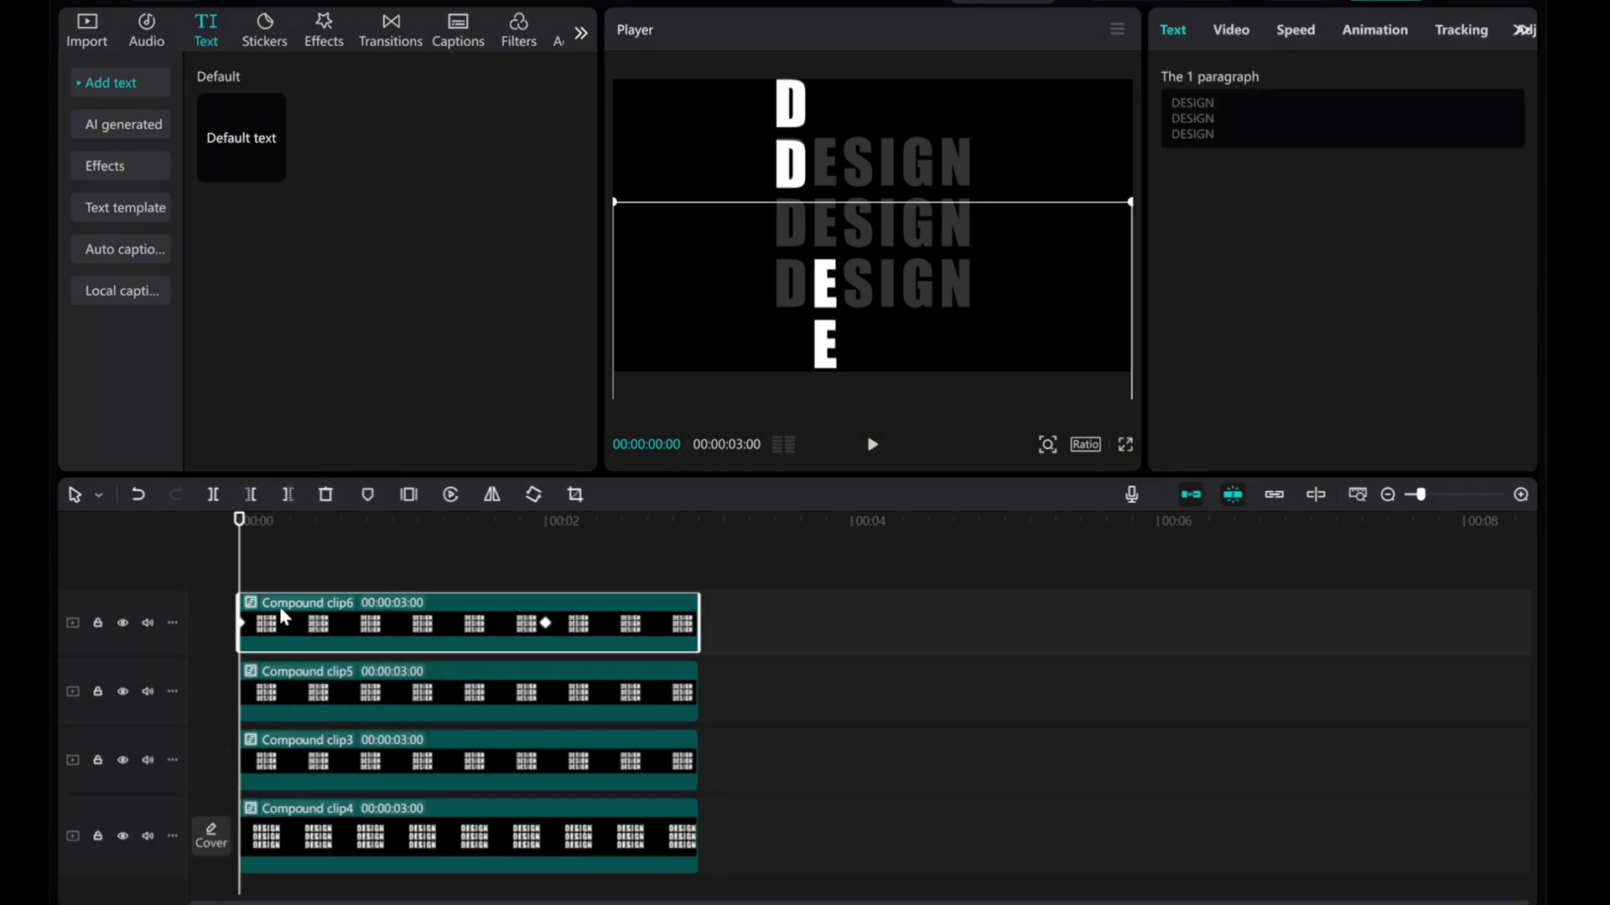
# Step: Shift its mirror mask to the S column and raise it to Y 1144
pyautogui.click(1226, 30)
pyautogui.click(1367, 77)
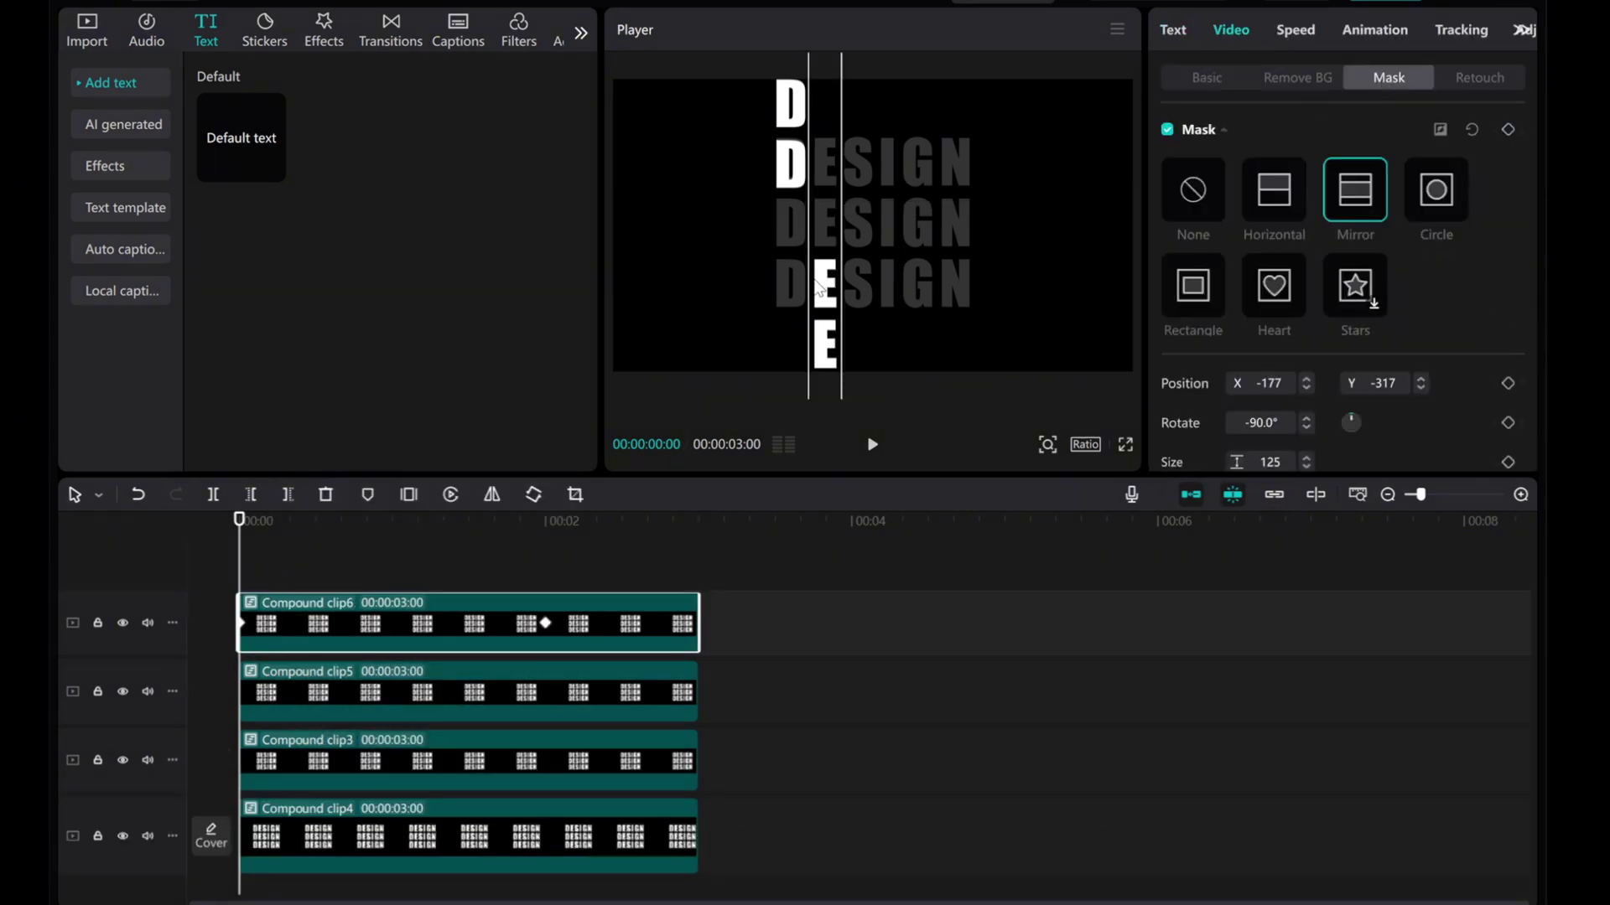
pyautogui.moveTo(820, 287); pyautogui.dragTo(855, 293)
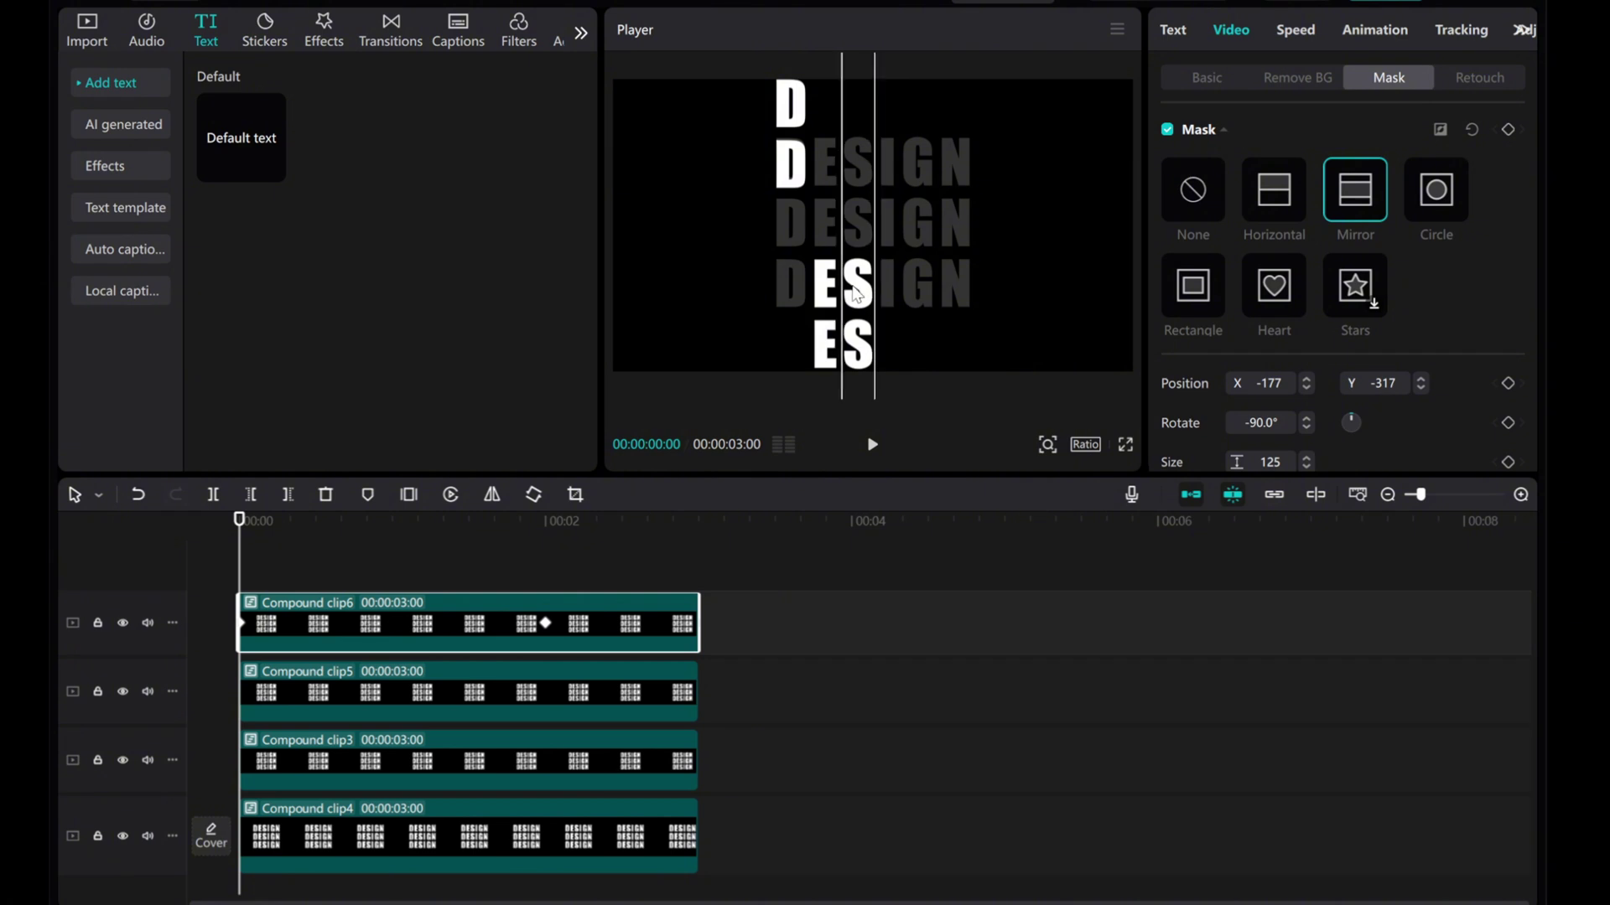
pyautogui.click(1206, 78)
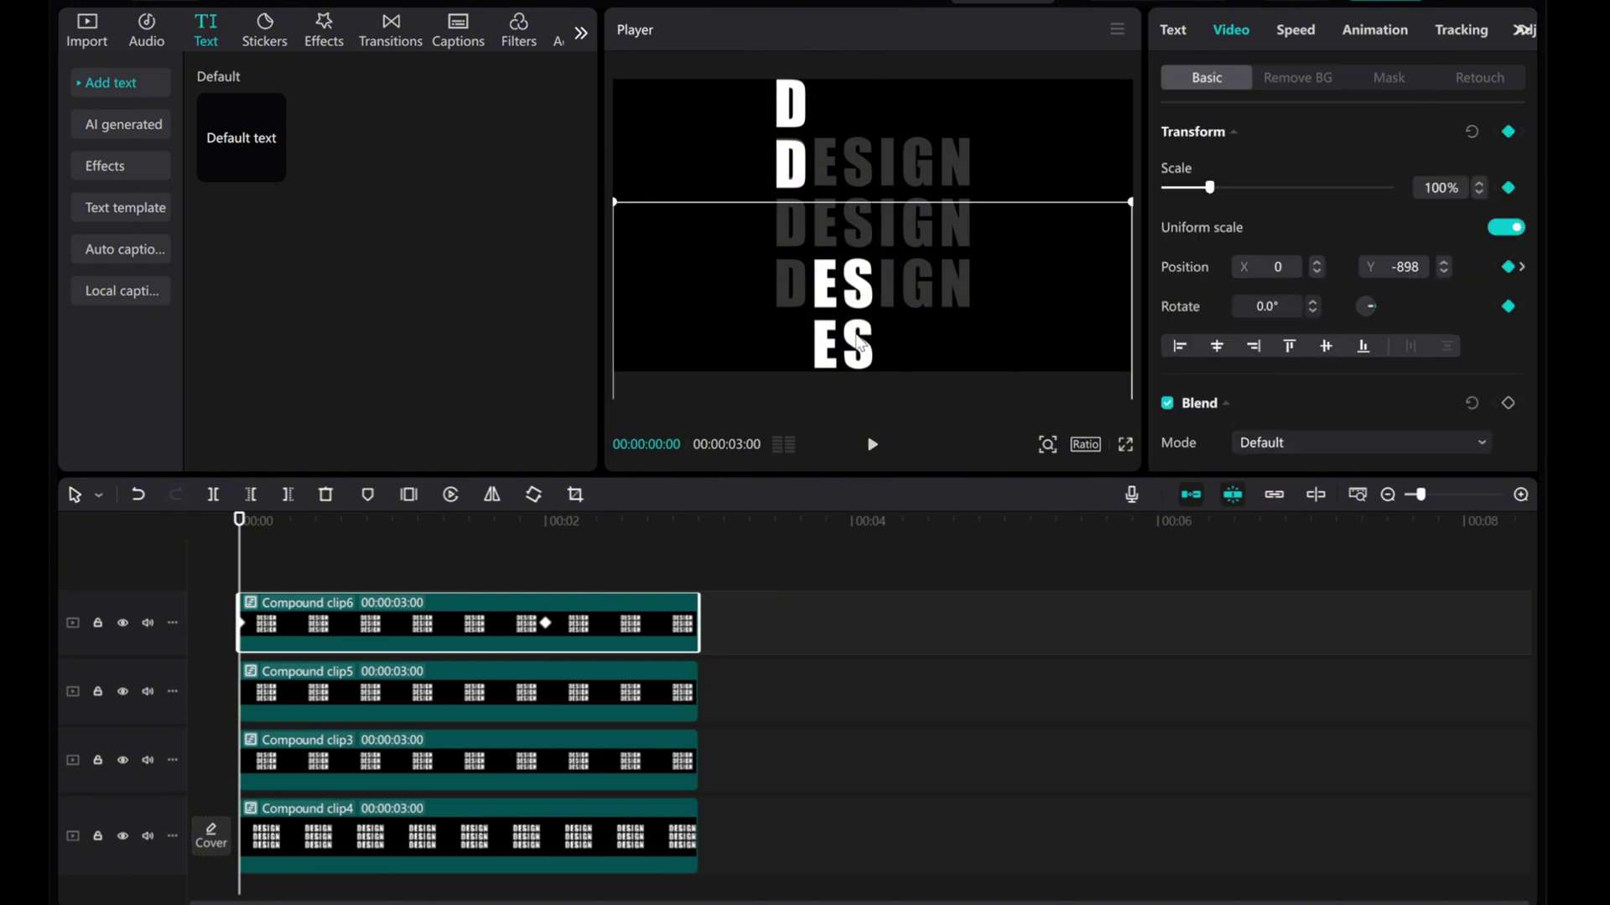
pyautogui.moveTo(858, 343); pyautogui.dragTo(860, 139)
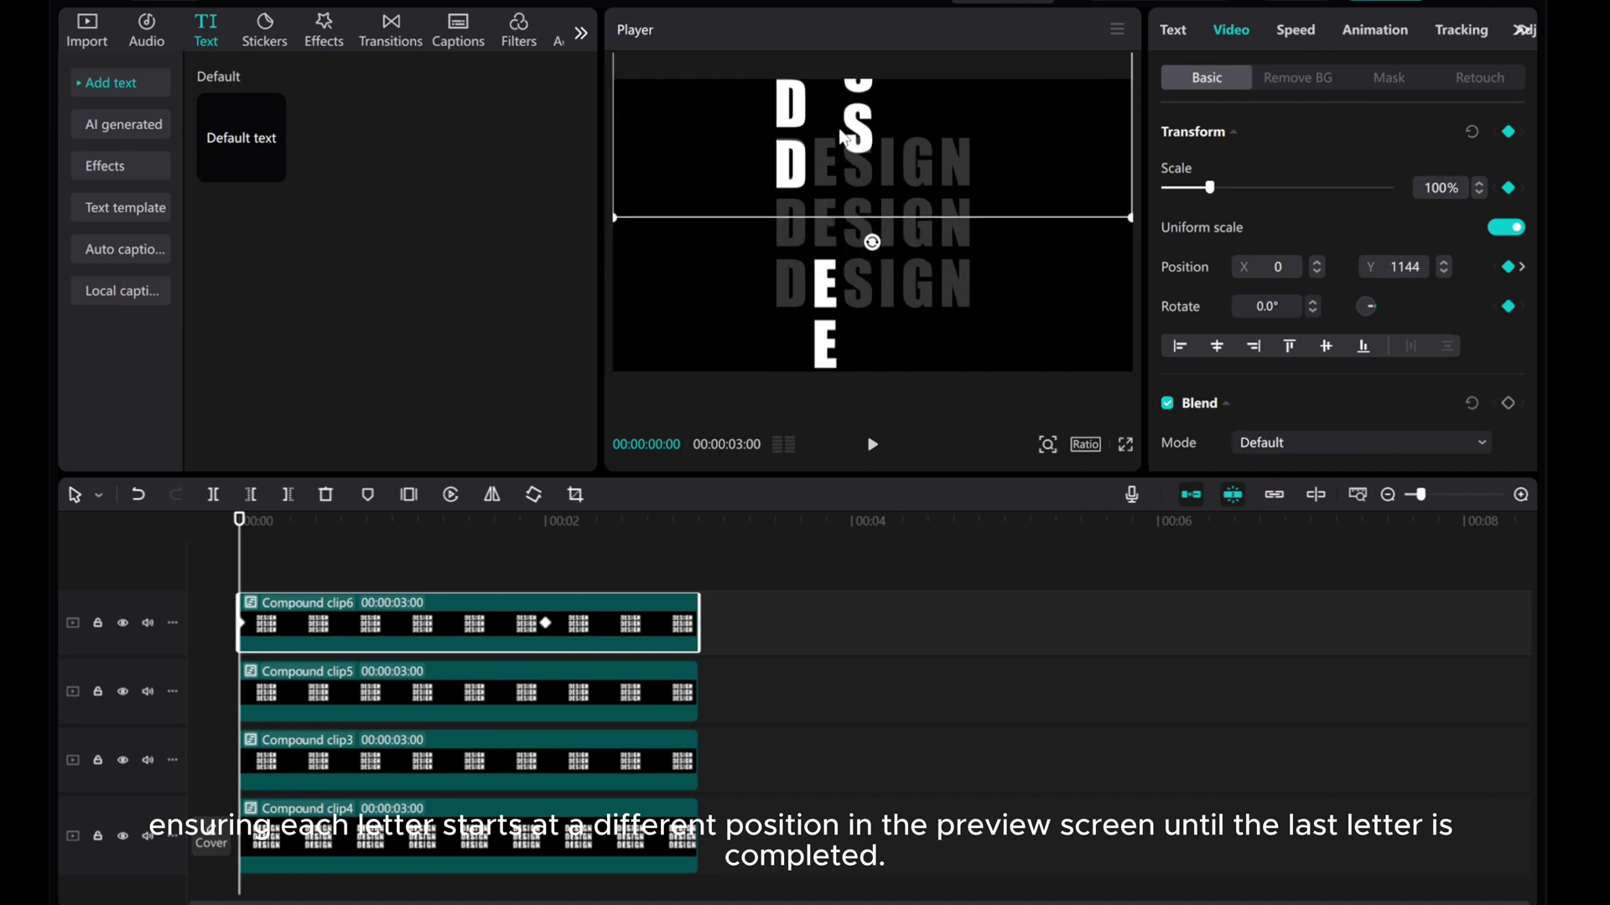
pyautogui.rightClick(290, 623)
# Step: Copy Compound clip6 and paste it as Compound clip7 on top
pyautogui.click(326, 220)
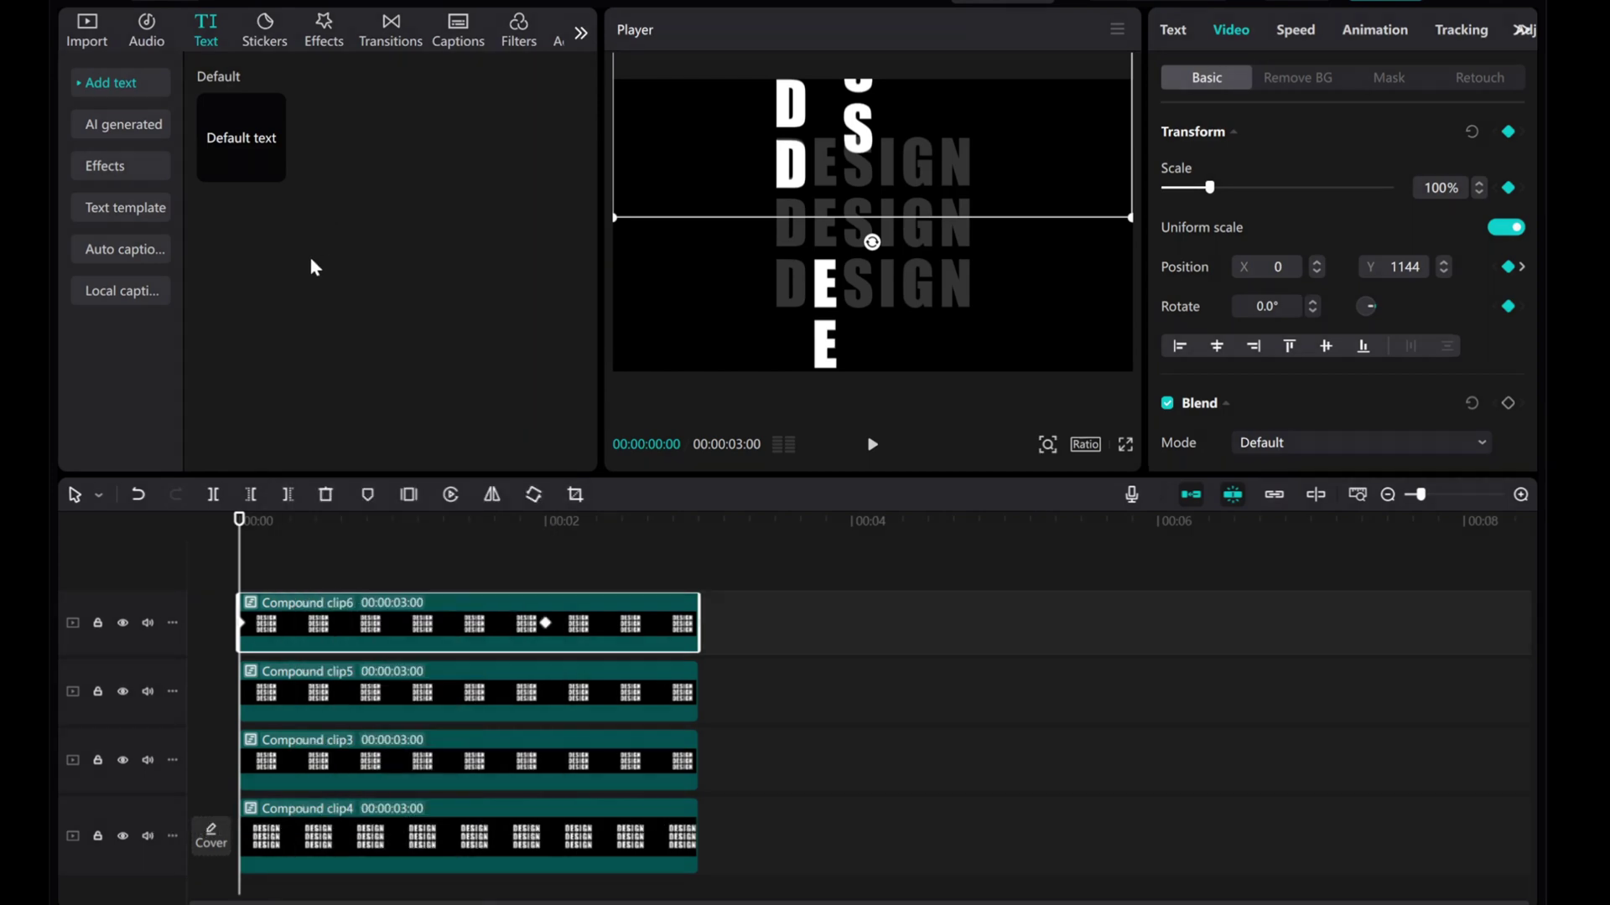
pyautogui.rightClick(253, 568)
pyautogui.click(278, 587)
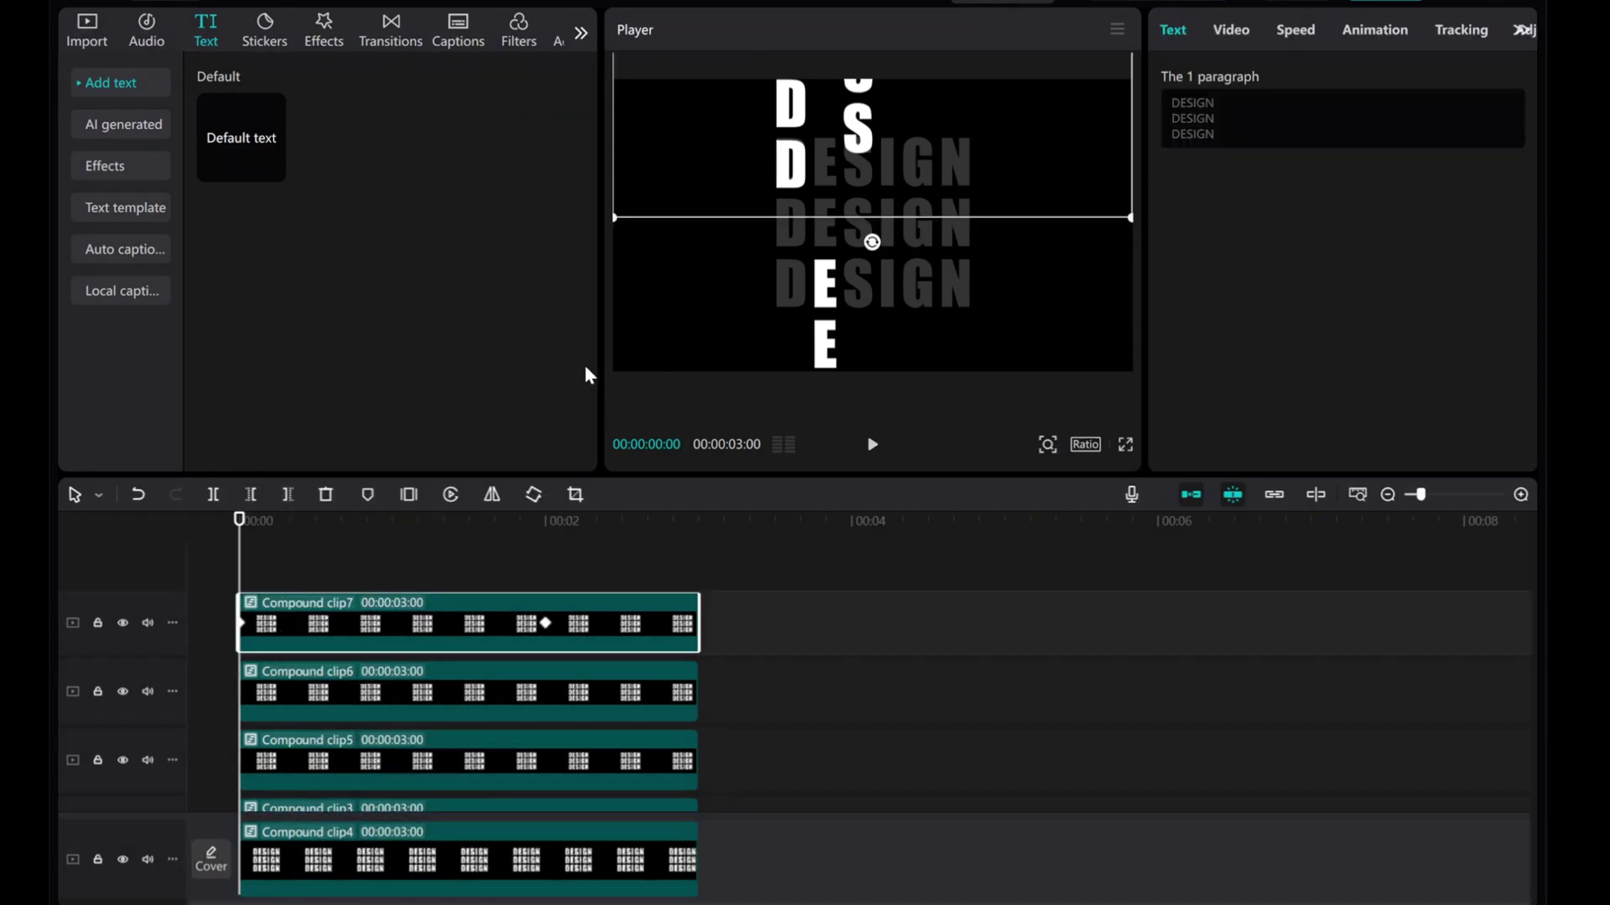
# Step: Shift its mirror mask band to the I column and lower it to Y -1129
pyautogui.click(1226, 33)
pyautogui.click(1385, 80)
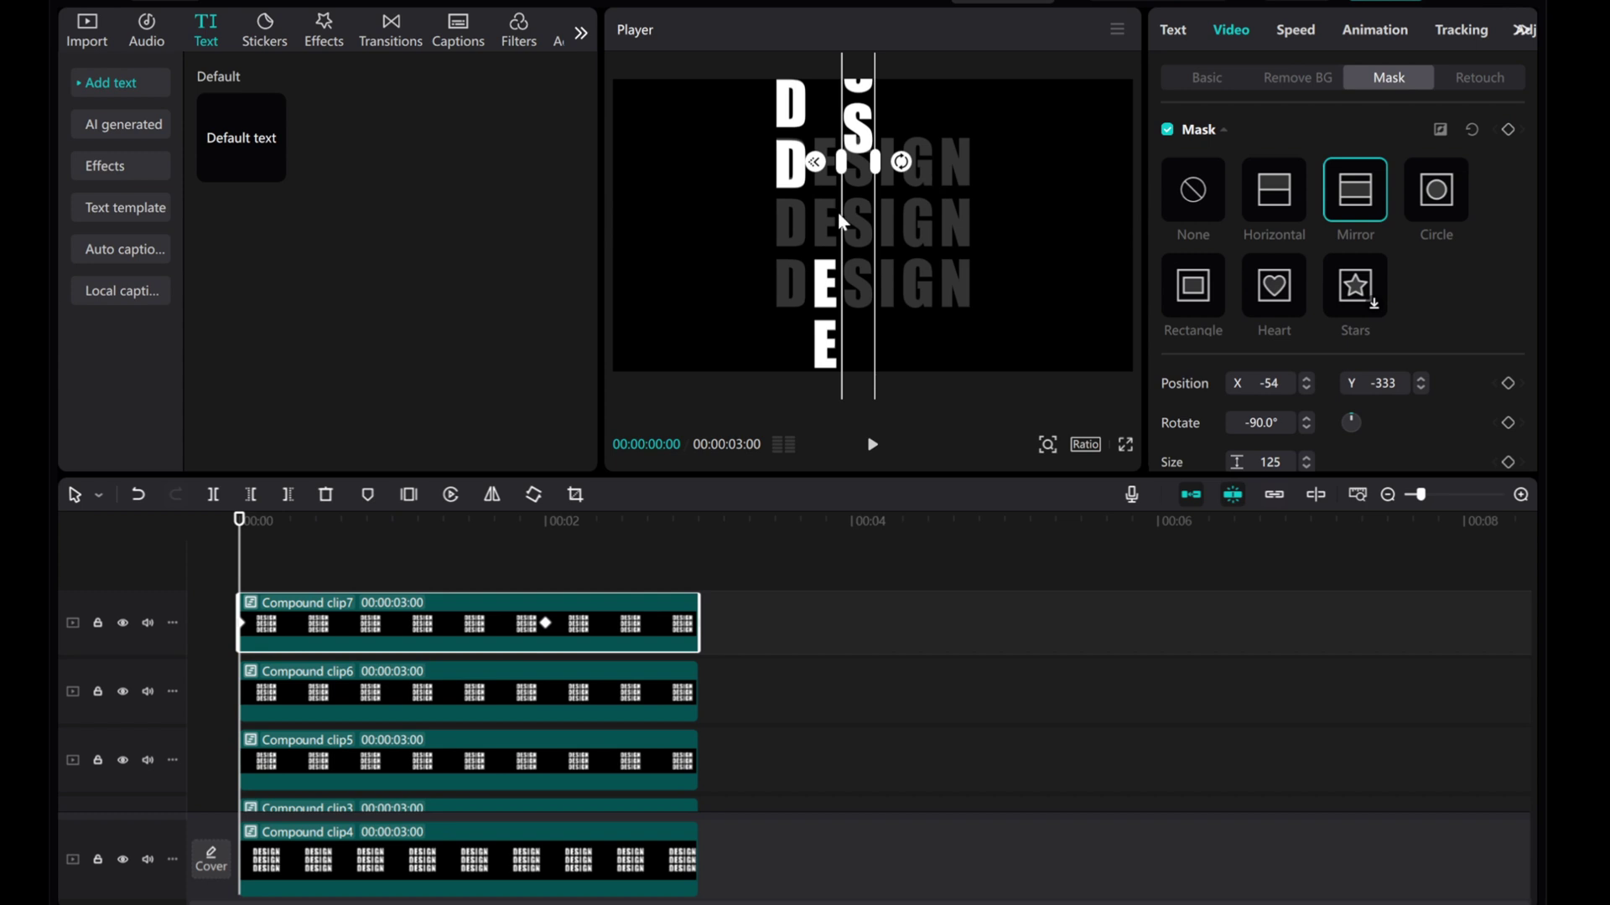
pyautogui.moveTo(838, 211); pyautogui.dragTo(882, 176)
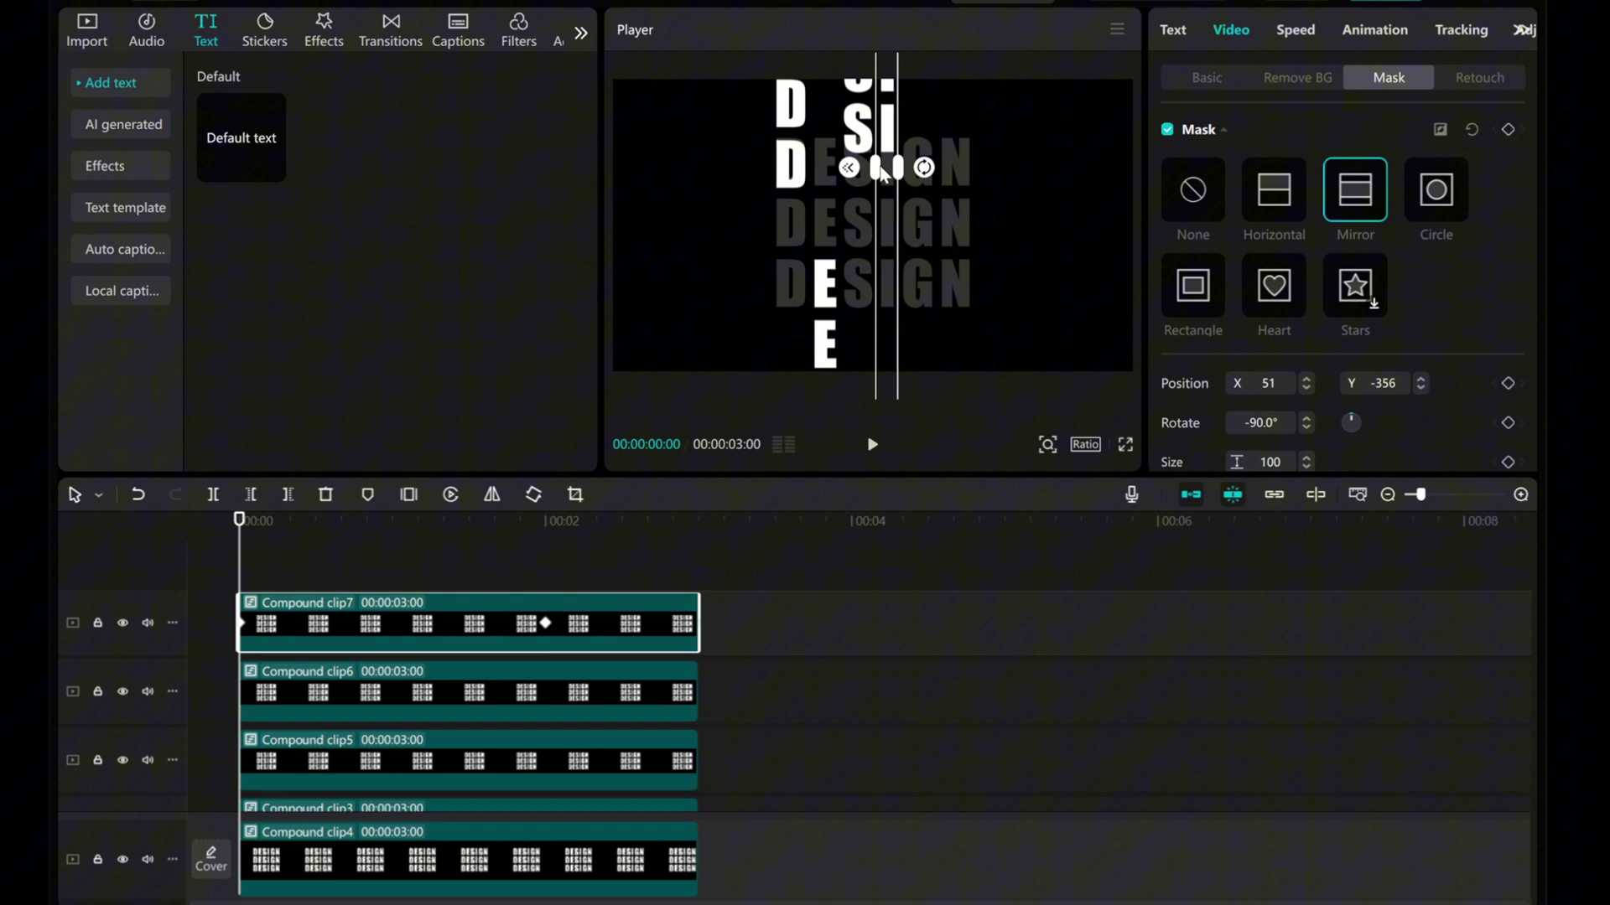
pyautogui.click(1209, 78)
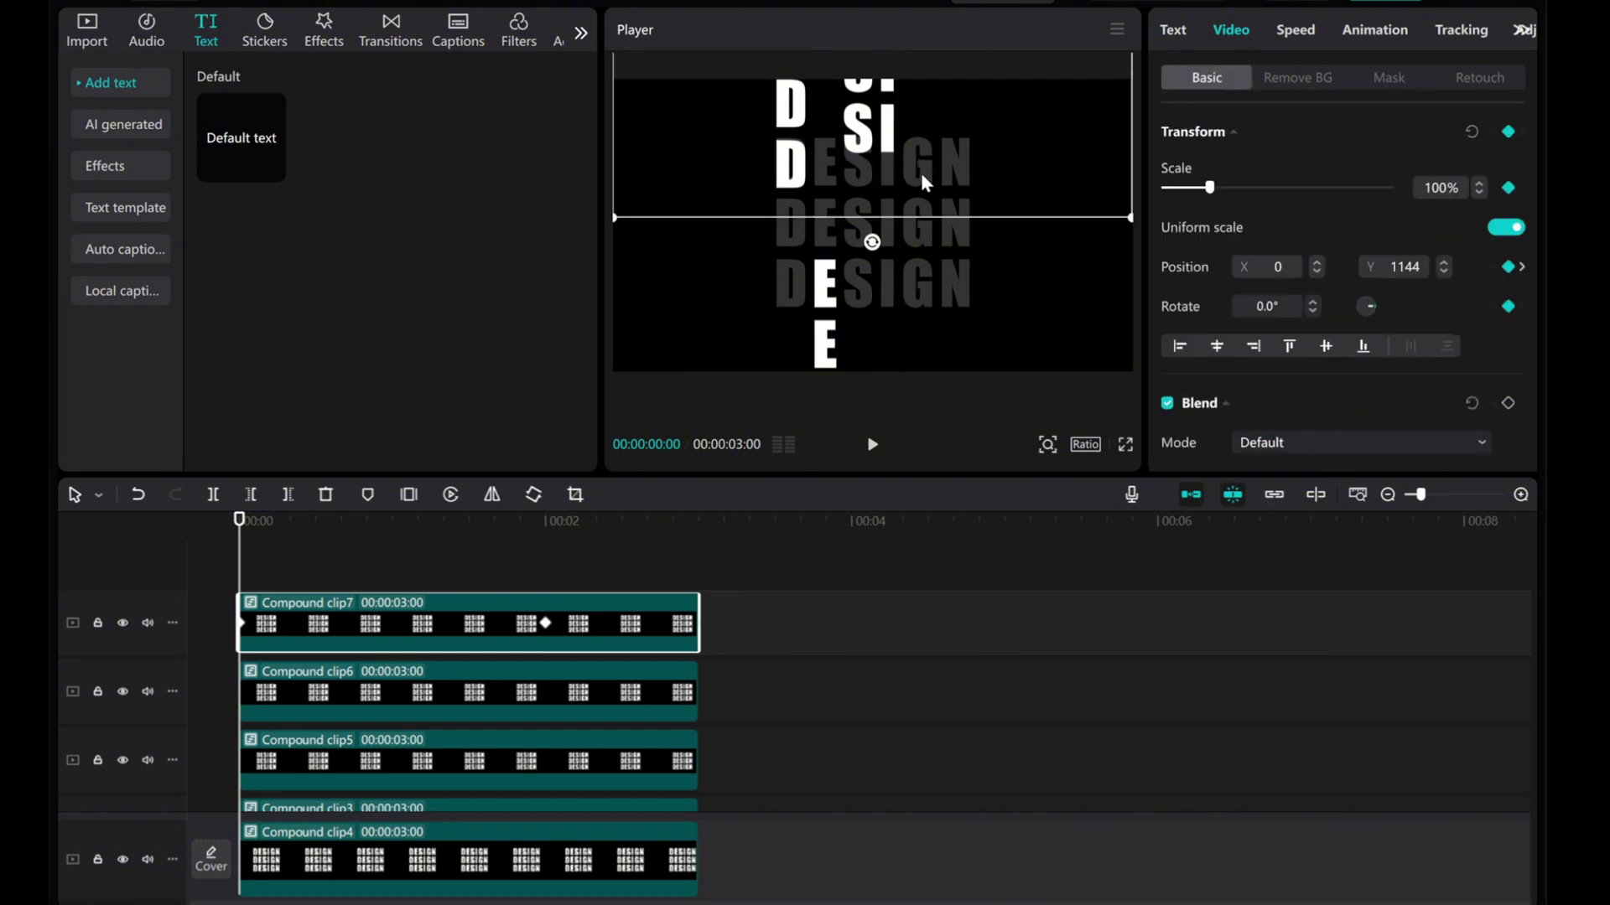
pyautogui.moveTo(893, 159); pyautogui.dragTo(890, 361)
# Step: Copy Compound clip7 and paste it as Compound clip8
pyautogui.rightClick(284, 619)
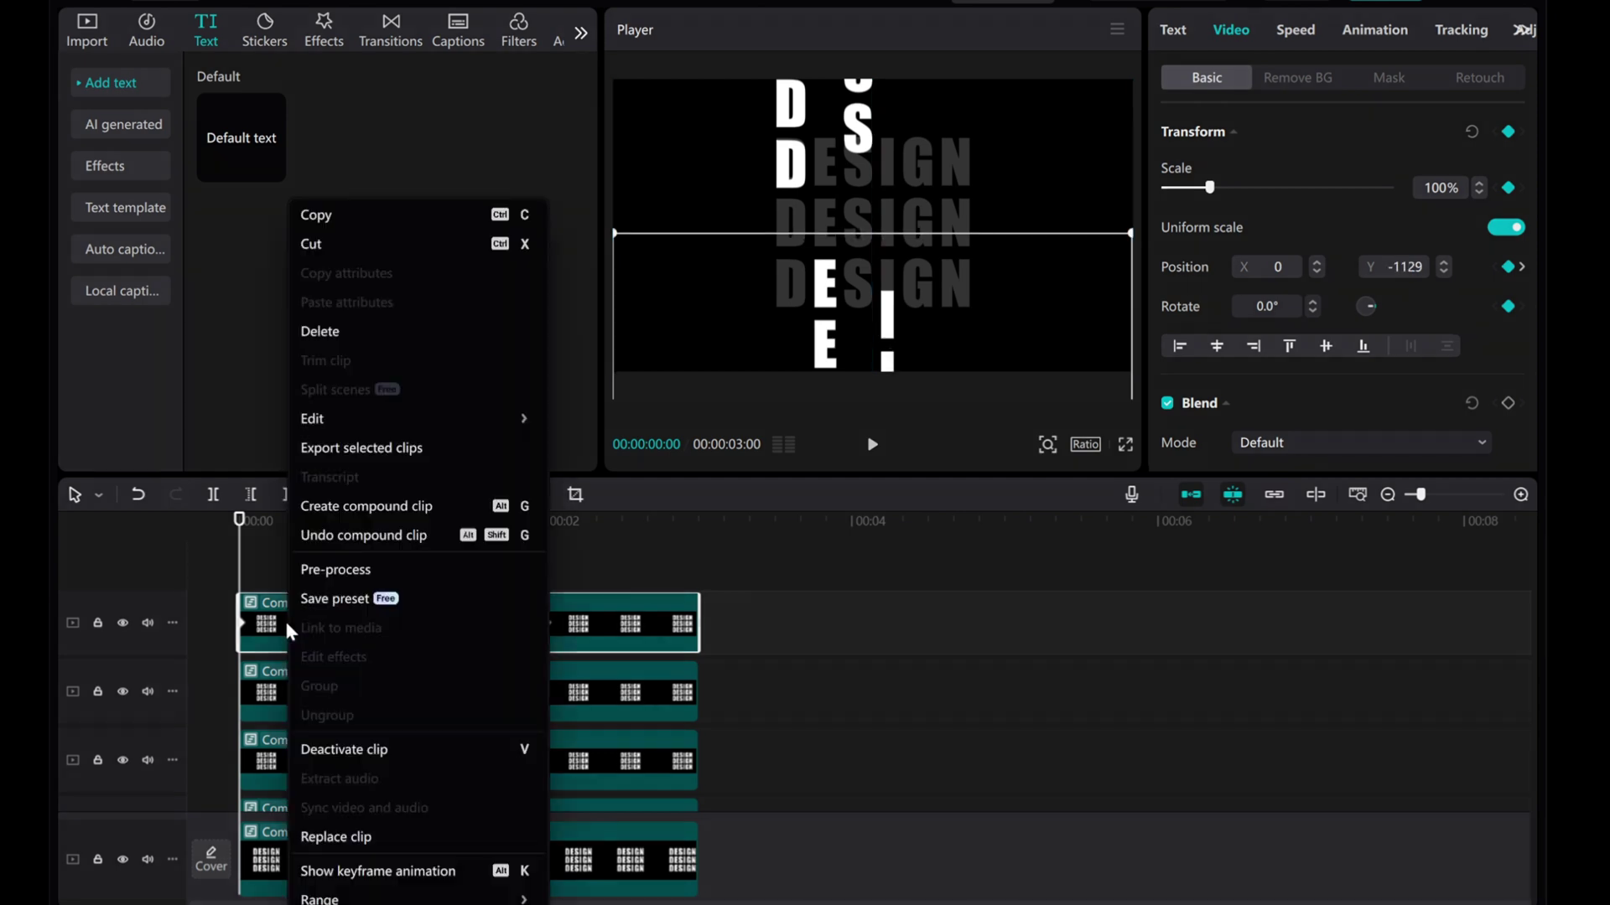
pyautogui.click(329, 214)
pyautogui.rightClick(260, 556)
pyautogui.click(275, 572)
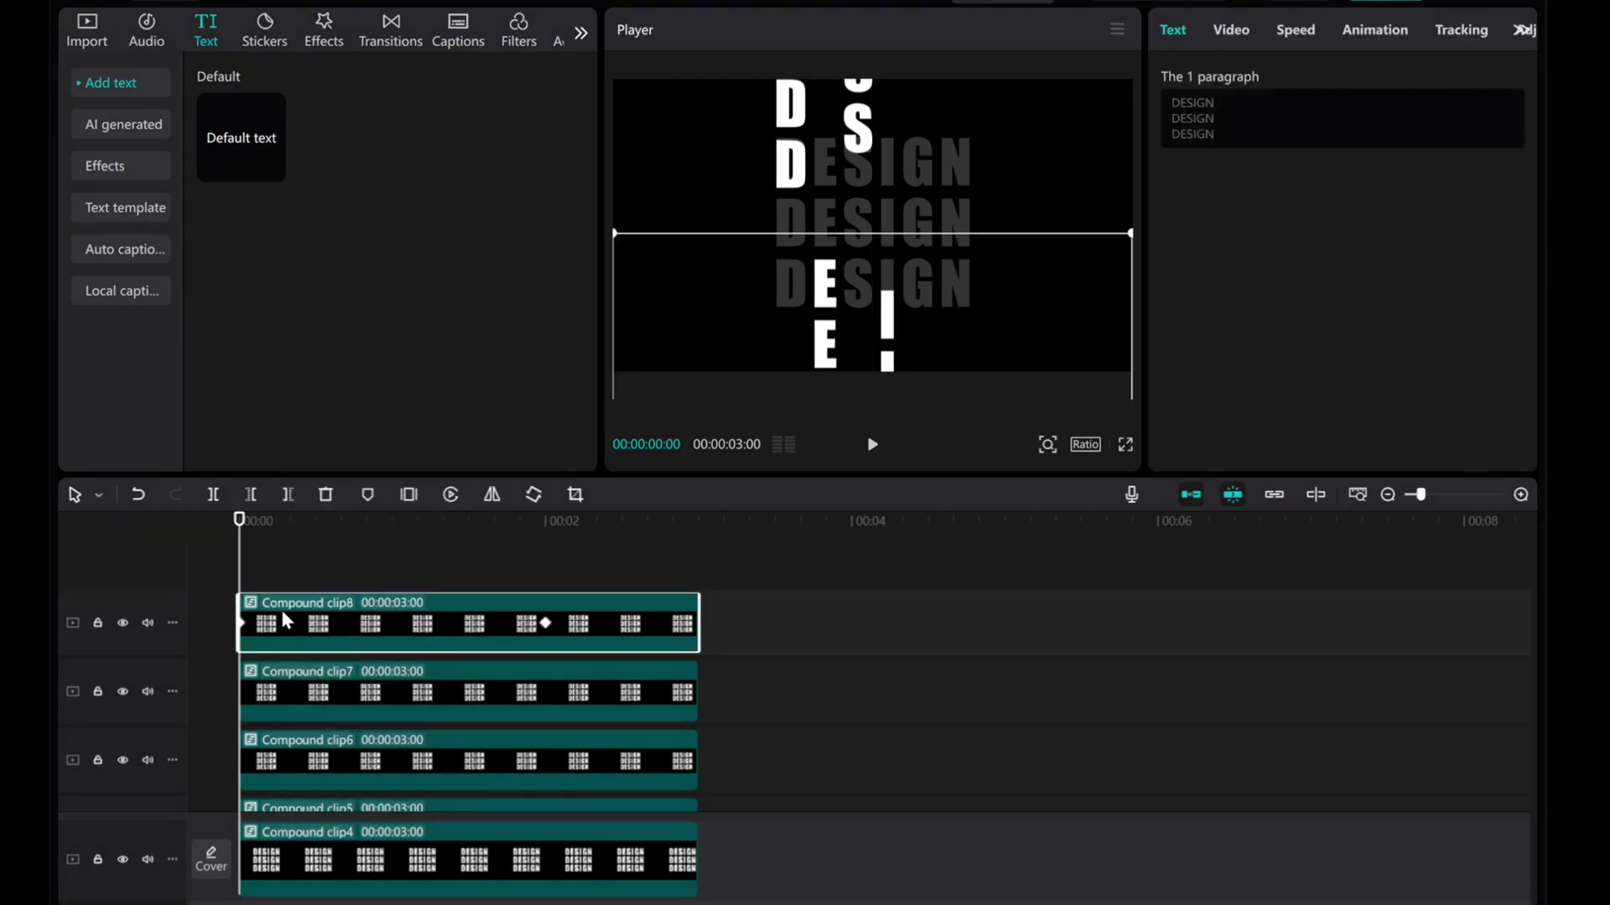
# Step: Slide its mirror mask band to the G column and lift it to Y 1006
pyautogui.click(1231, 29)
pyautogui.click(1351, 80)
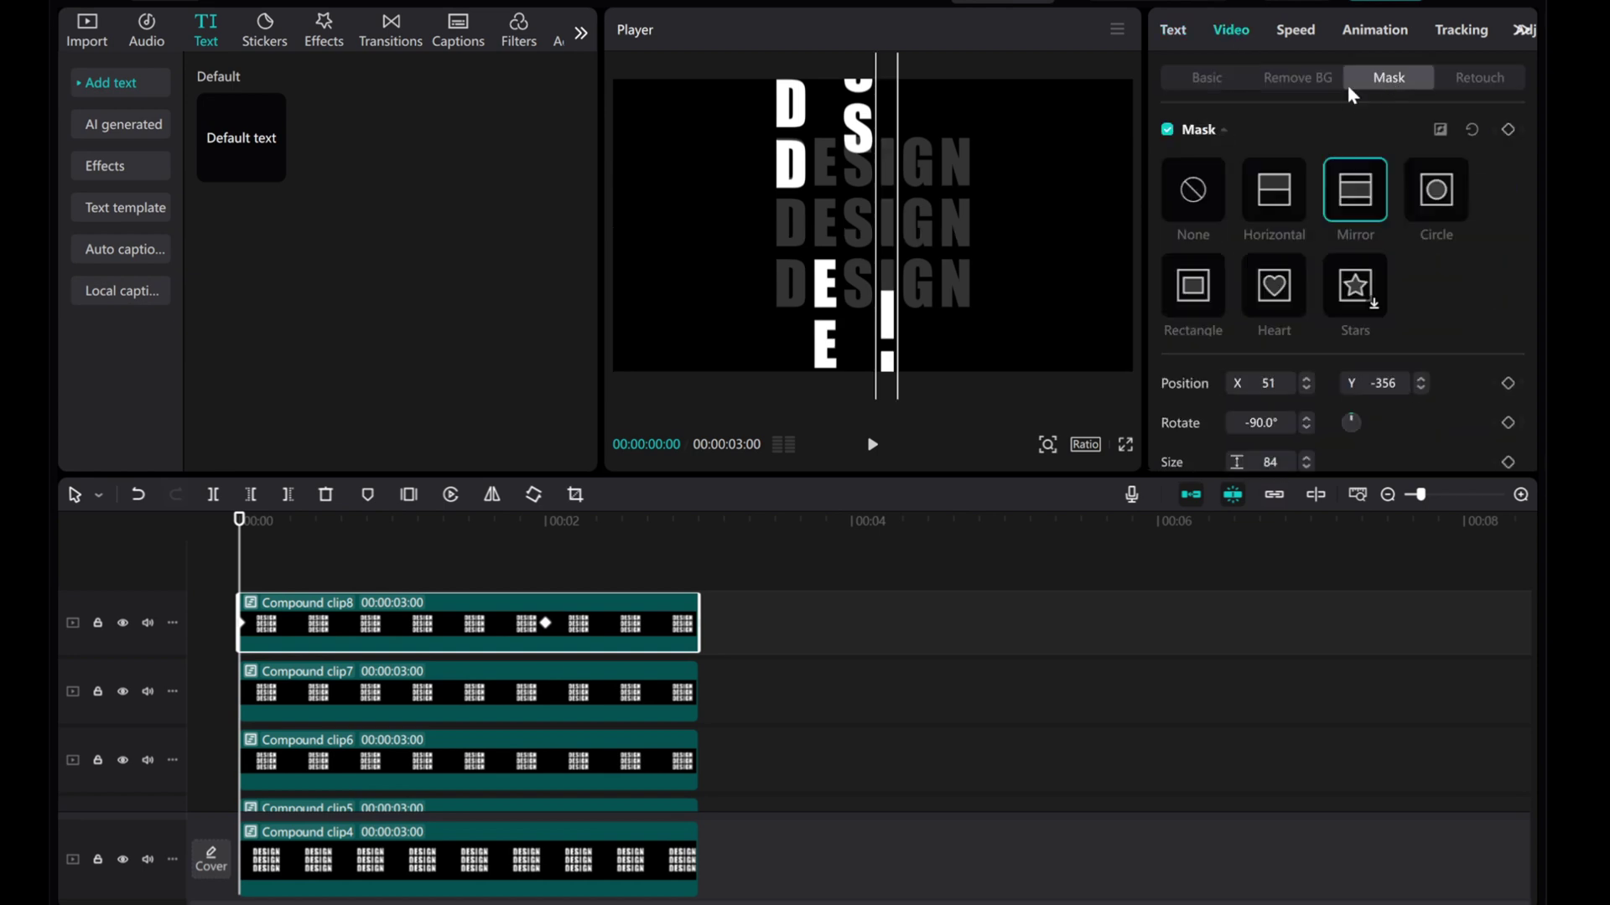
pyautogui.moveTo(913, 239); pyautogui.dragTo(913, 158)
pyautogui.click(1207, 77)
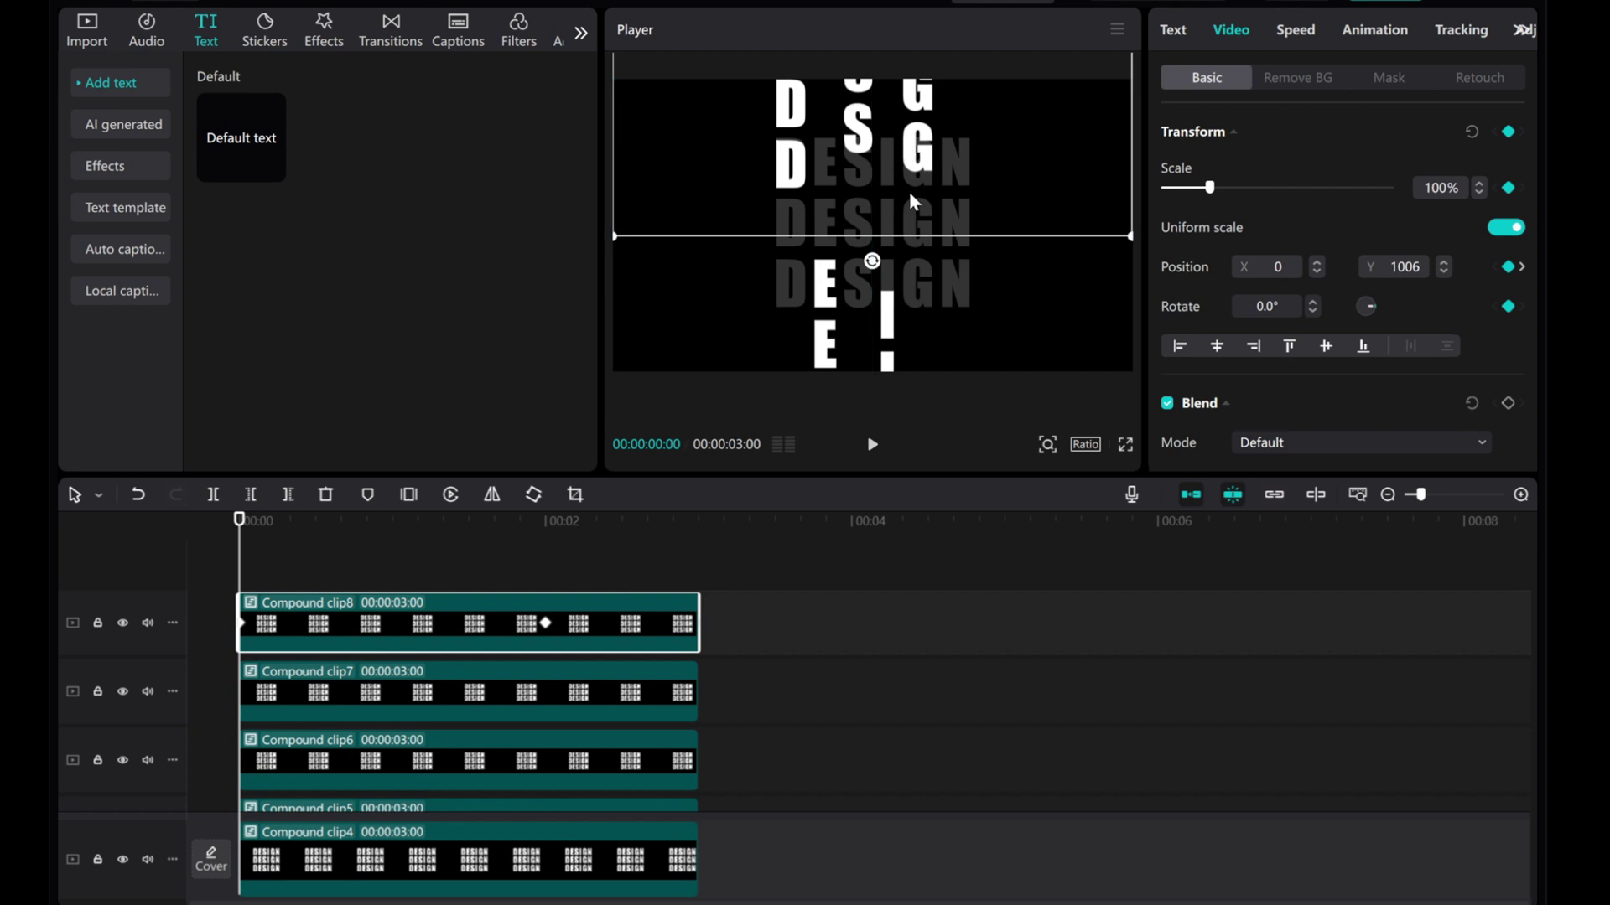
# Step: Copy Compound clip8 and paste it as Compound clip9
pyautogui.rightClick(282, 620)
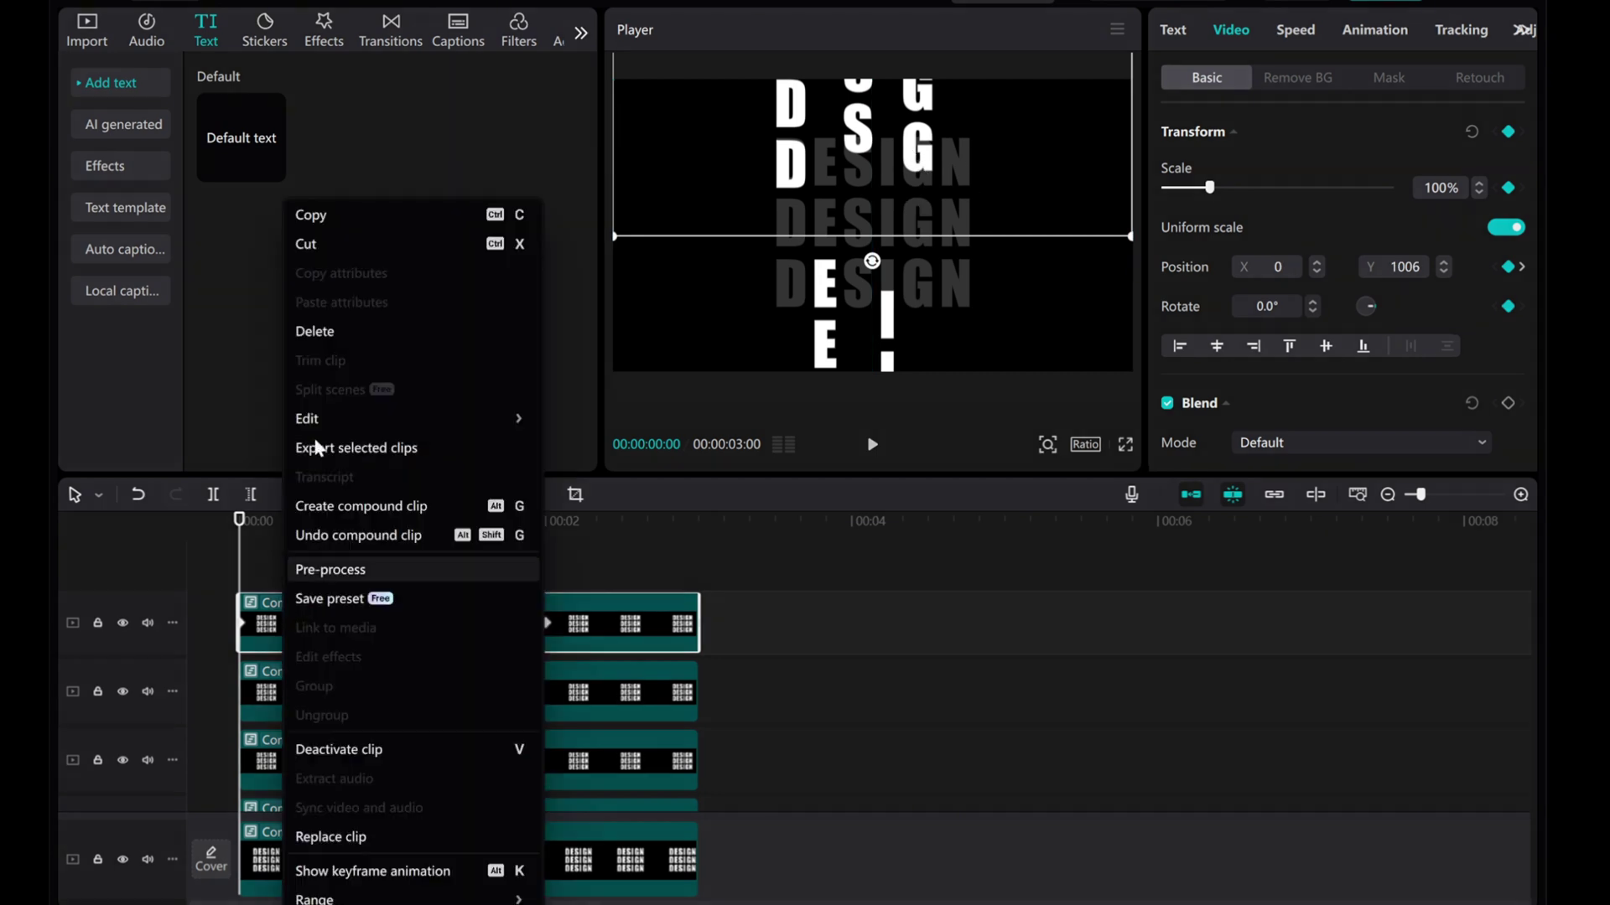
pyautogui.click(323, 212)
pyautogui.rightClick(262, 570)
pyautogui.click(264, 574)
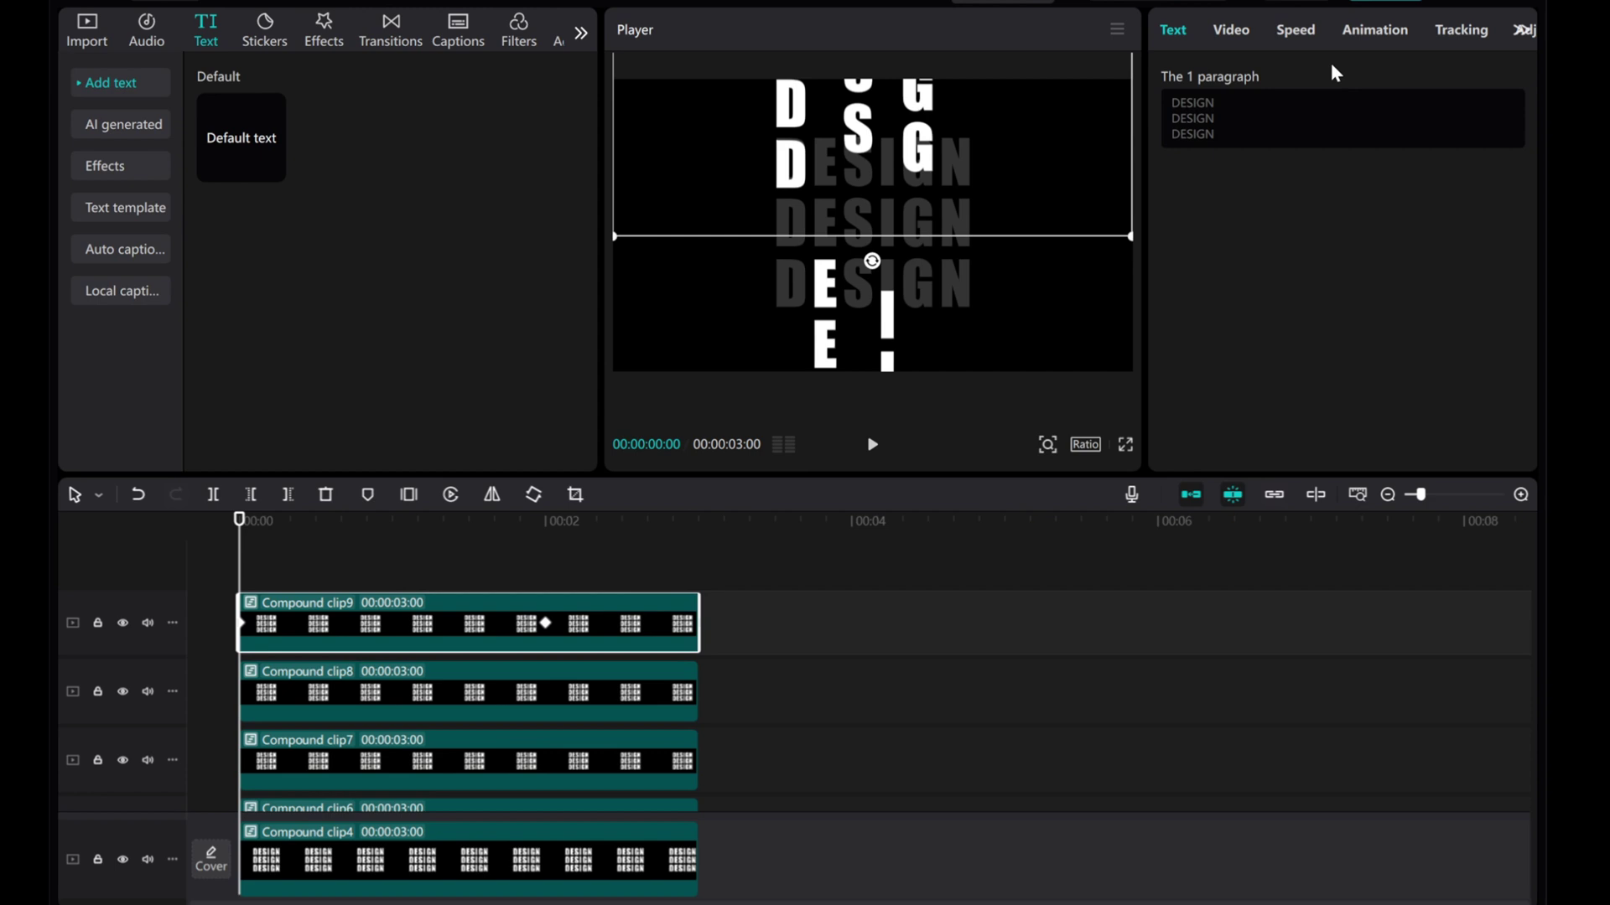
# Step: Move its mirror mask band to the N column and lower it to Y -960
pyautogui.click(1233, 30)
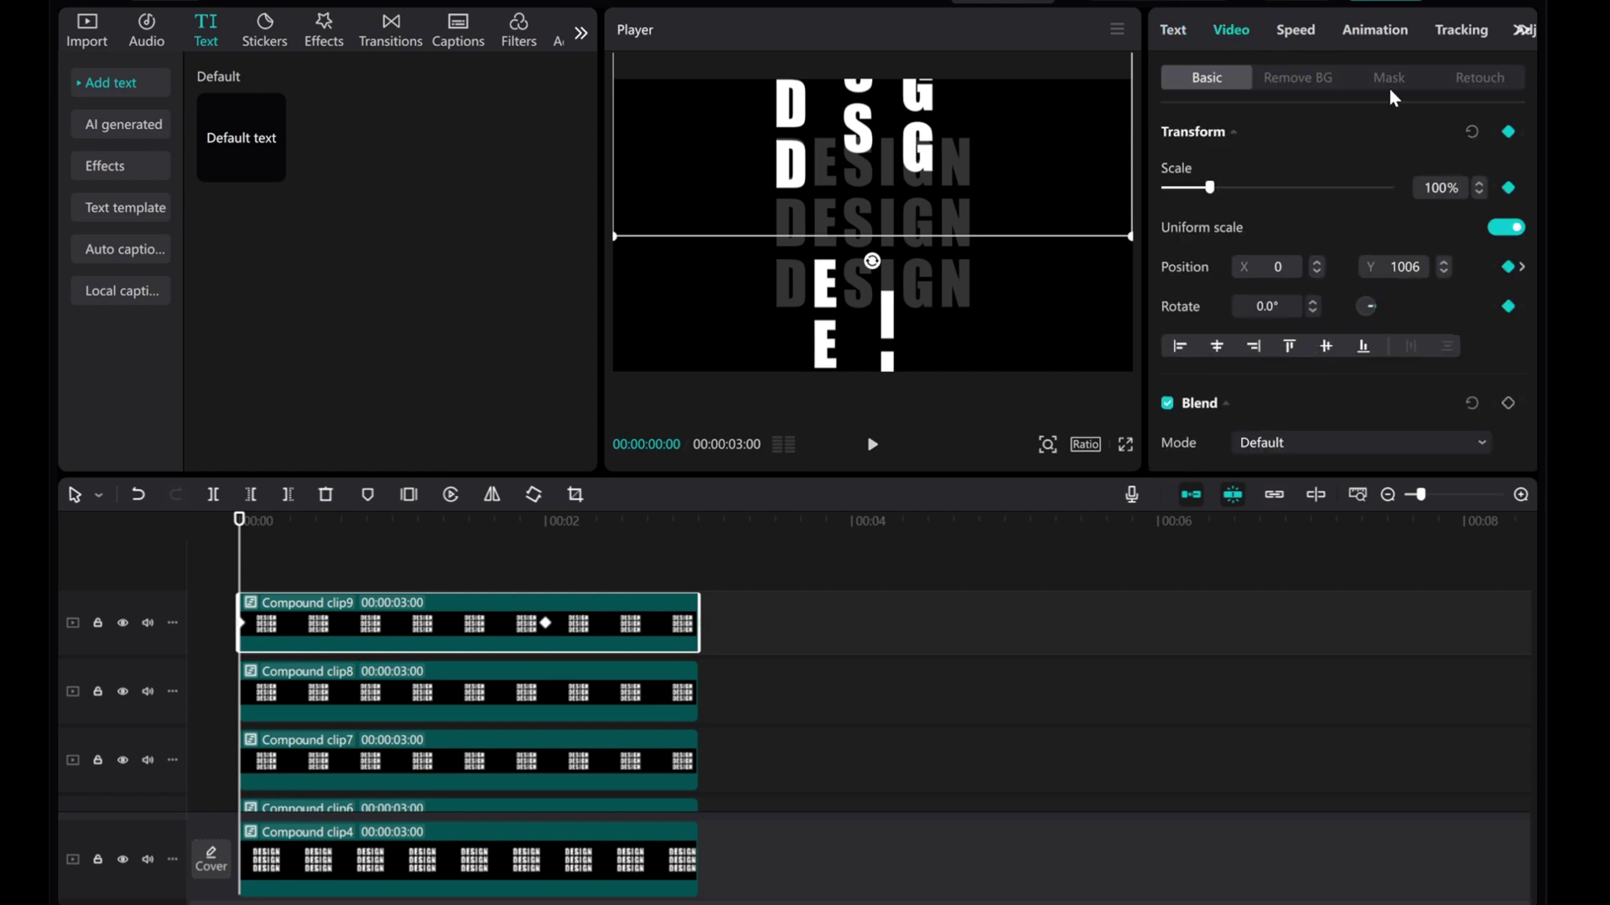
pyautogui.click(1388, 80)
pyautogui.moveTo(919, 225); pyautogui.dragTo(954, 252)
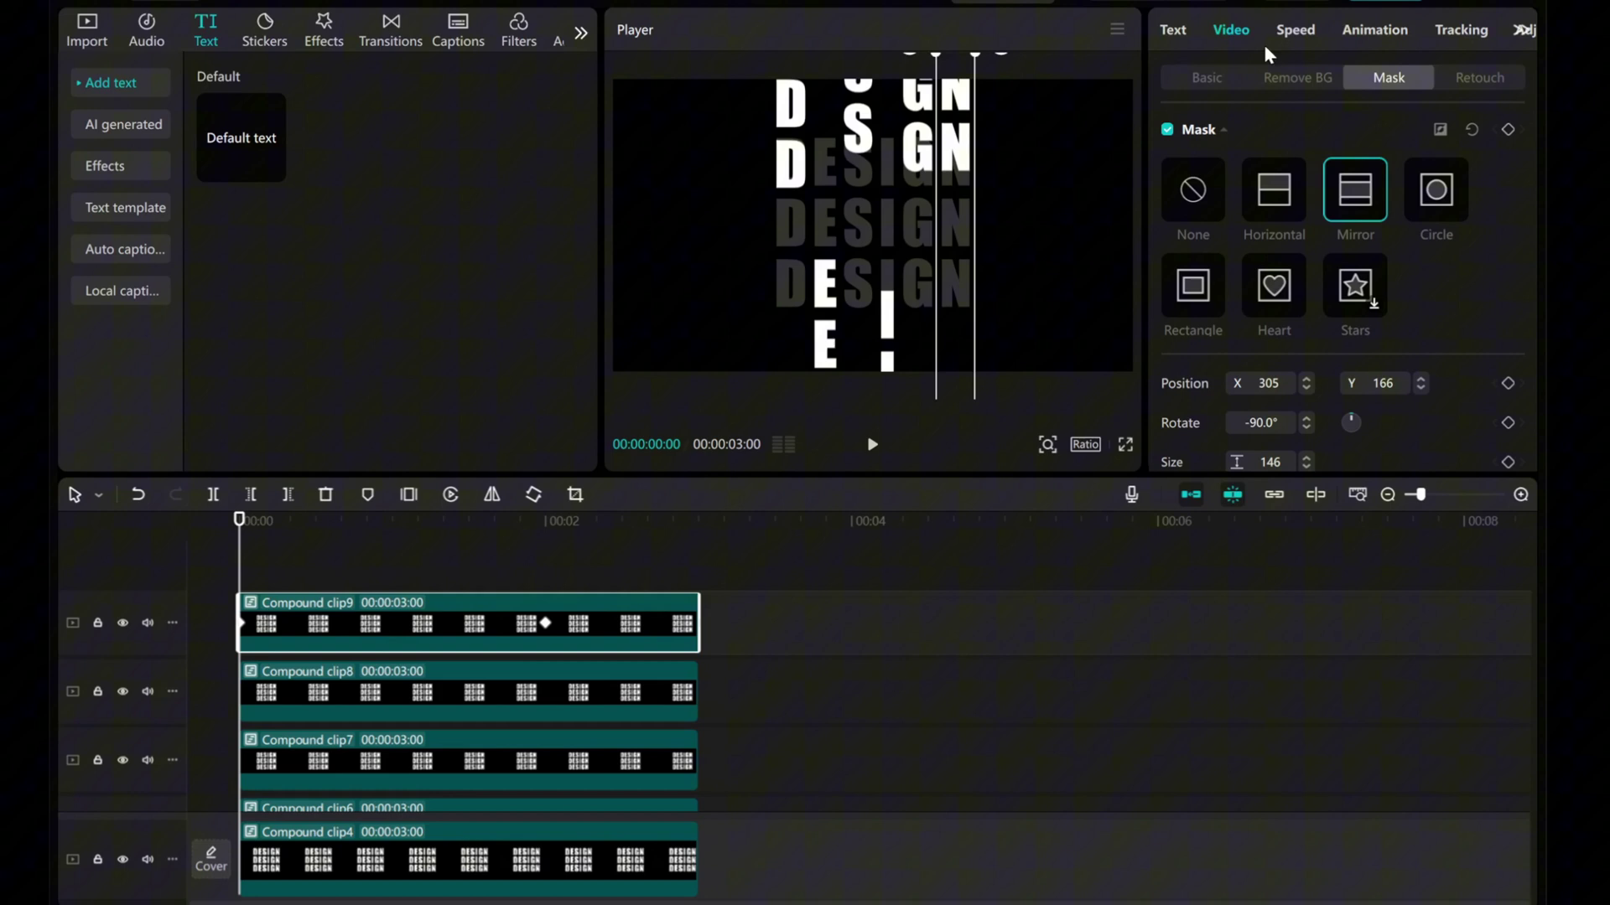
pyautogui.click(1204, 76)
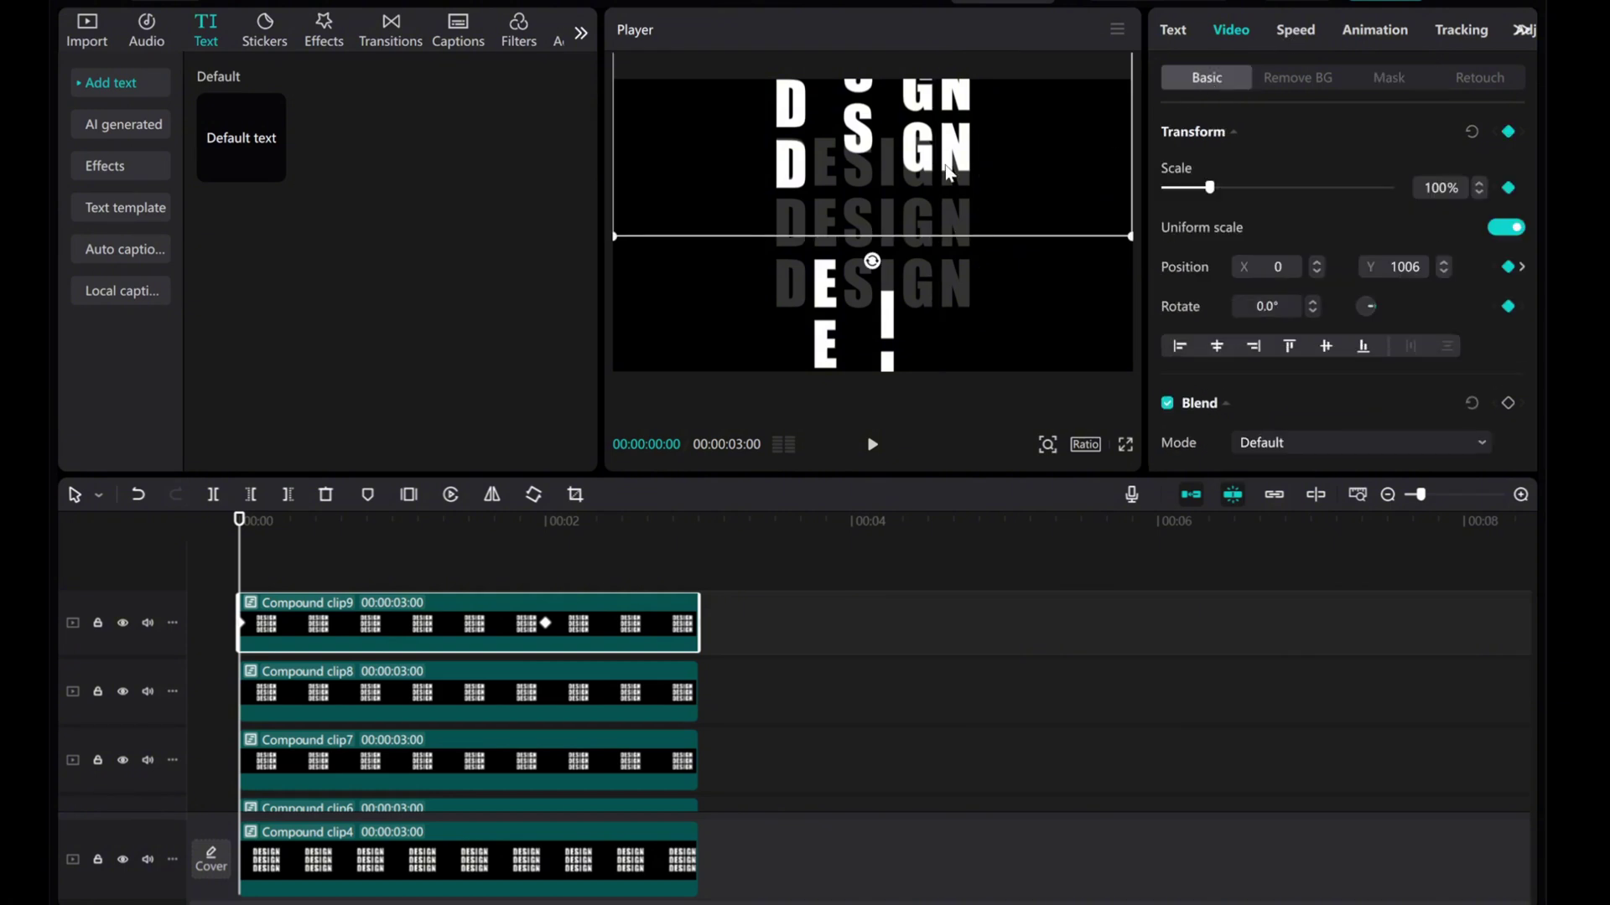
pyautogui.moveTo(960, 159); pyautogui.dragTo(960, 78)
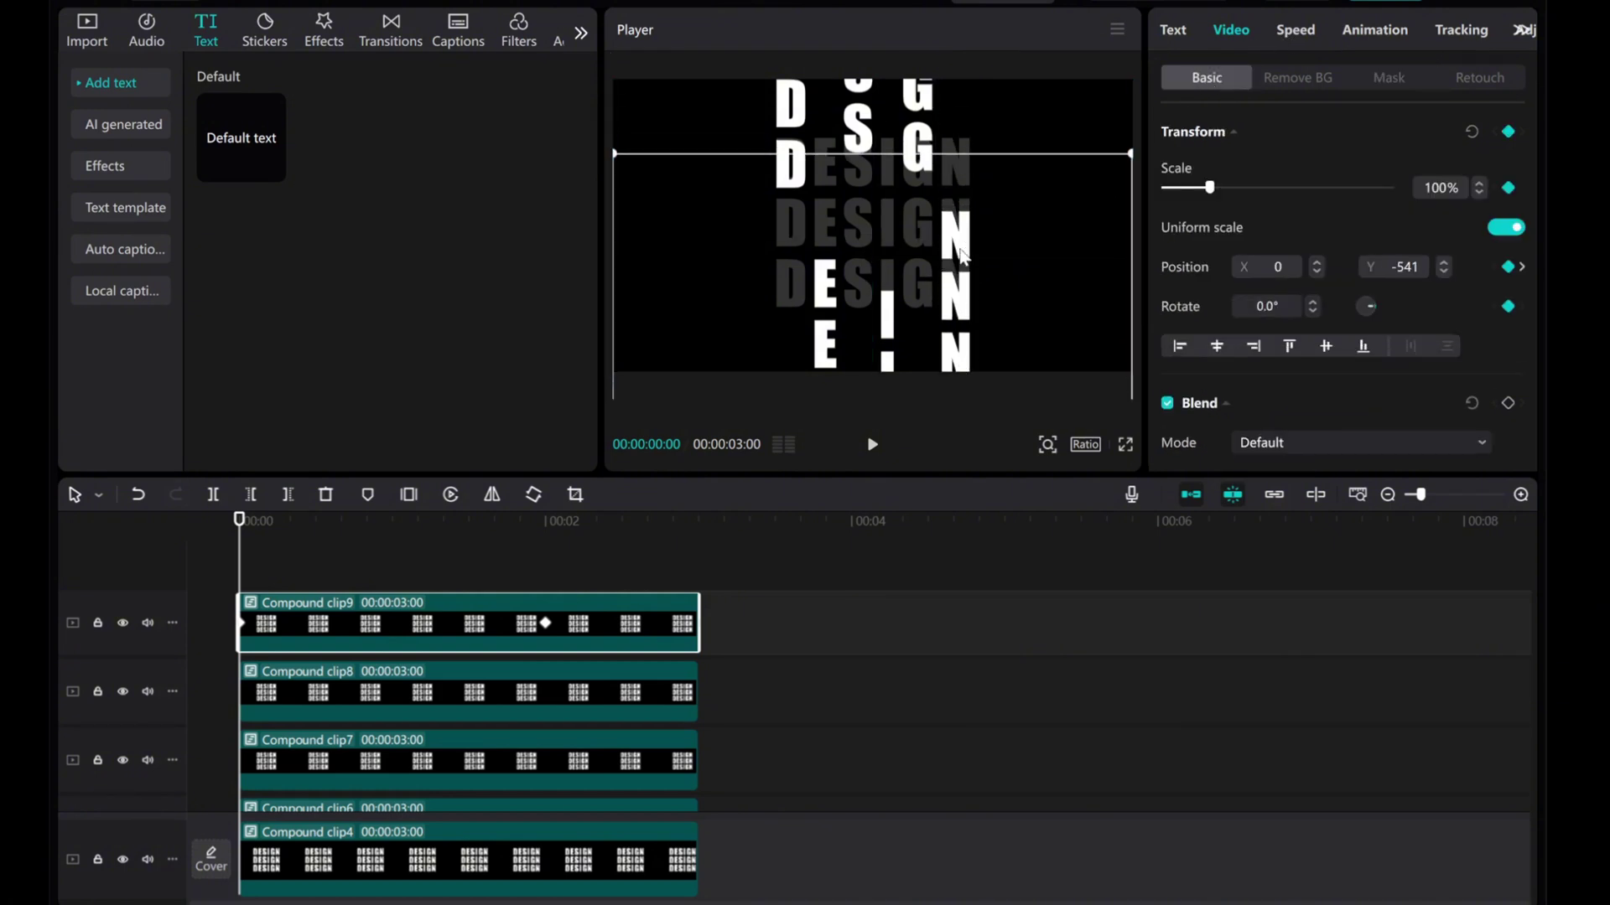
pyautogui.moveTo(963, 286); pyautogui.dragTo(957, 312)
pyautogui.click(290, 553)
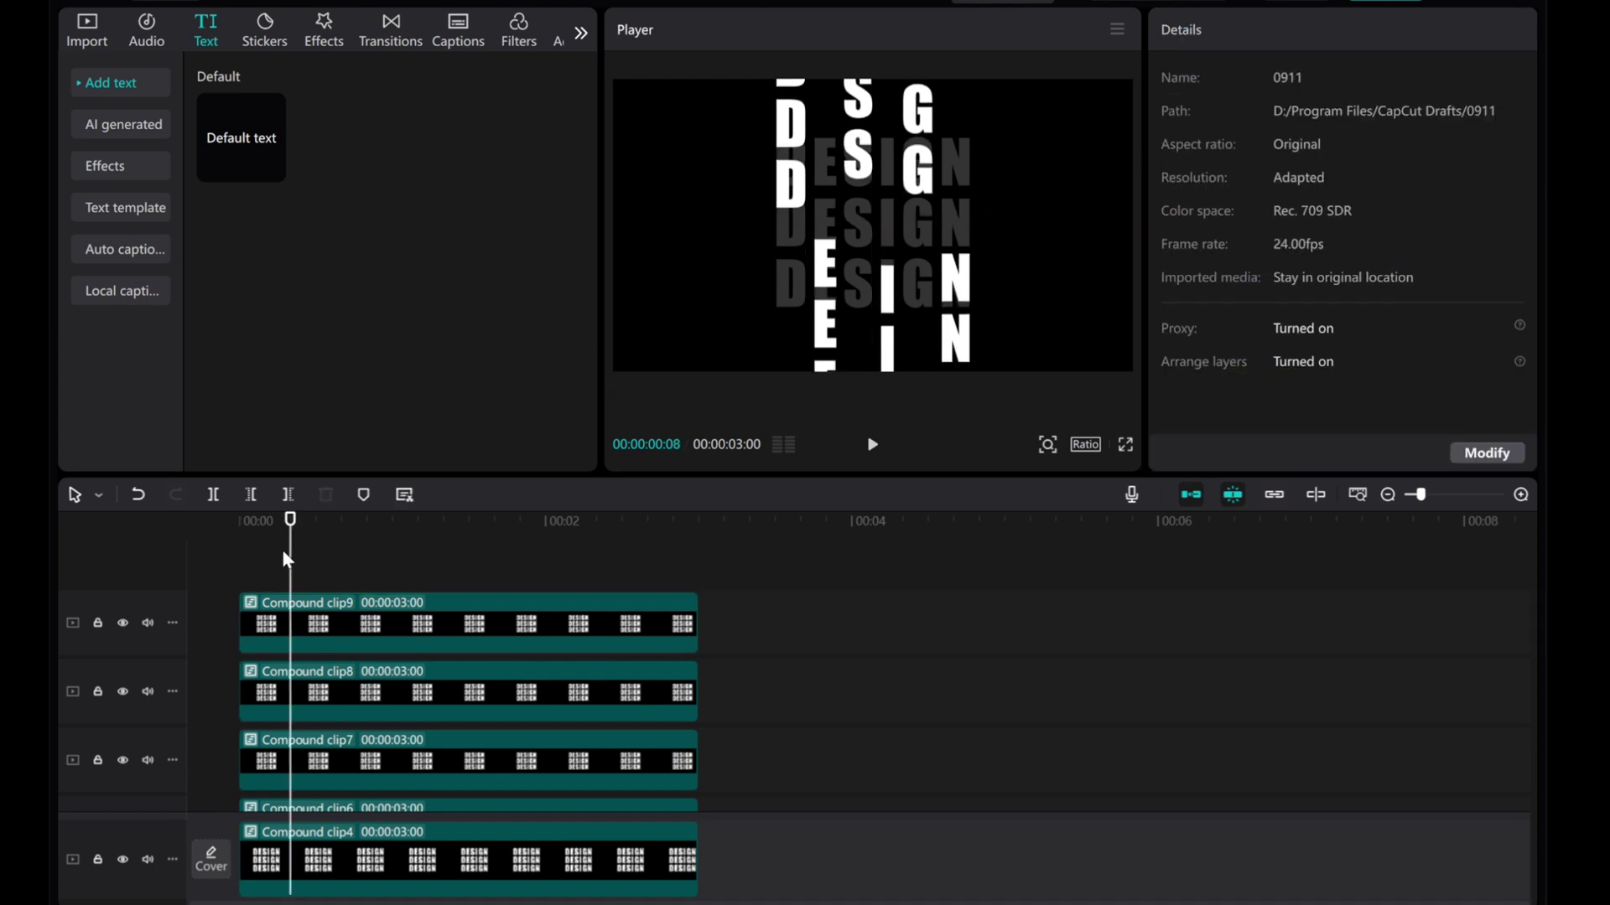
pyautogui.click(241, 542)
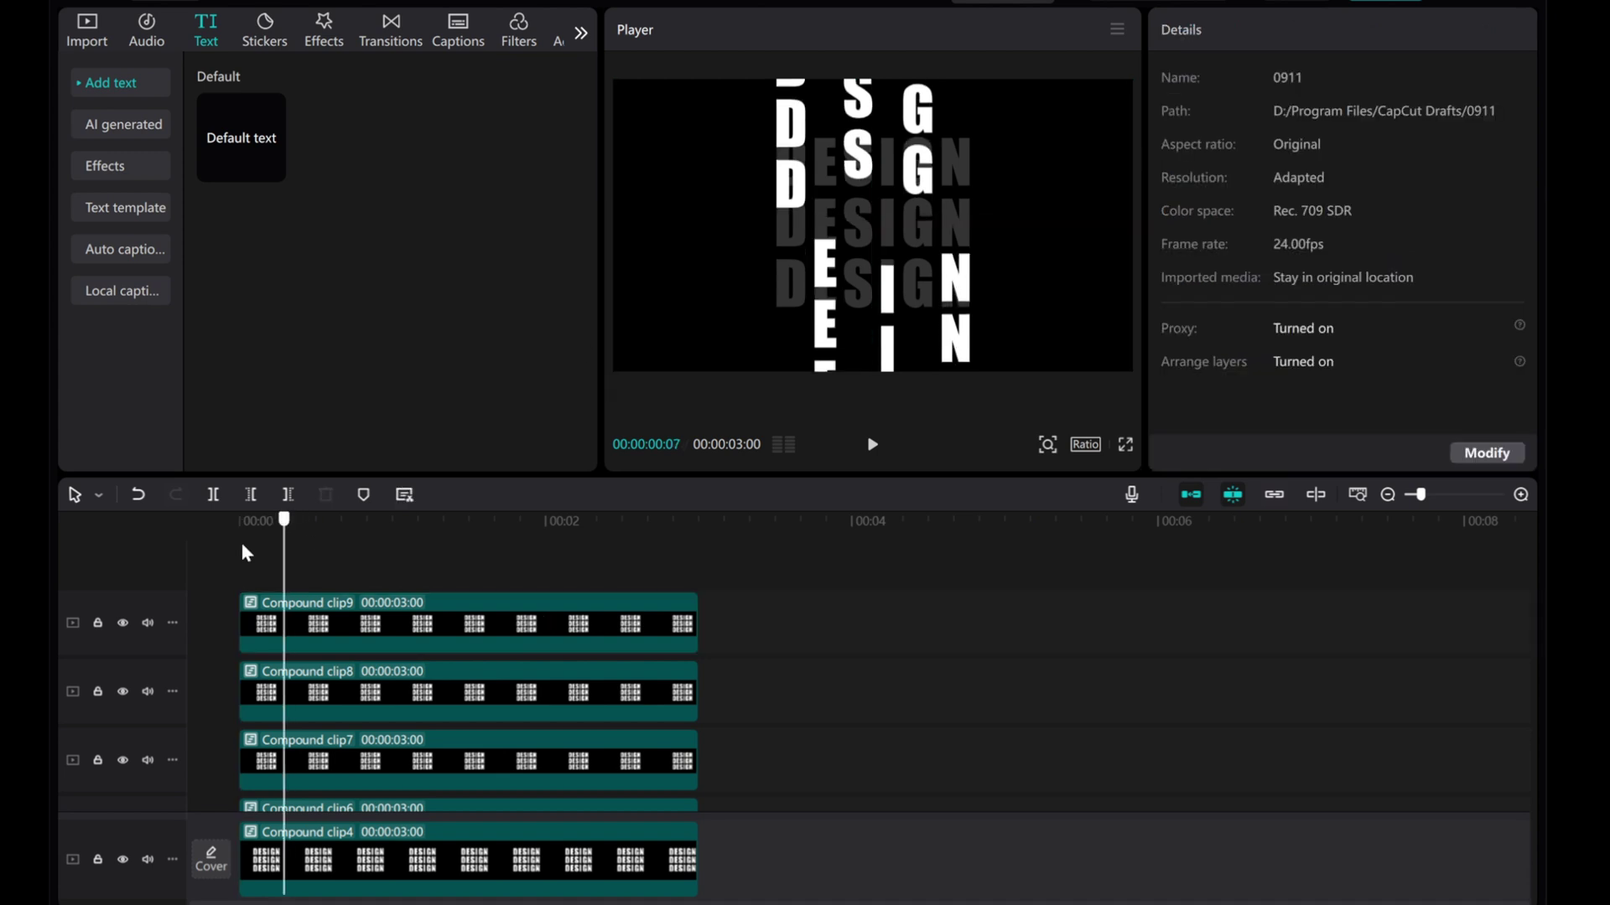
pyautogui.click(868, 447)
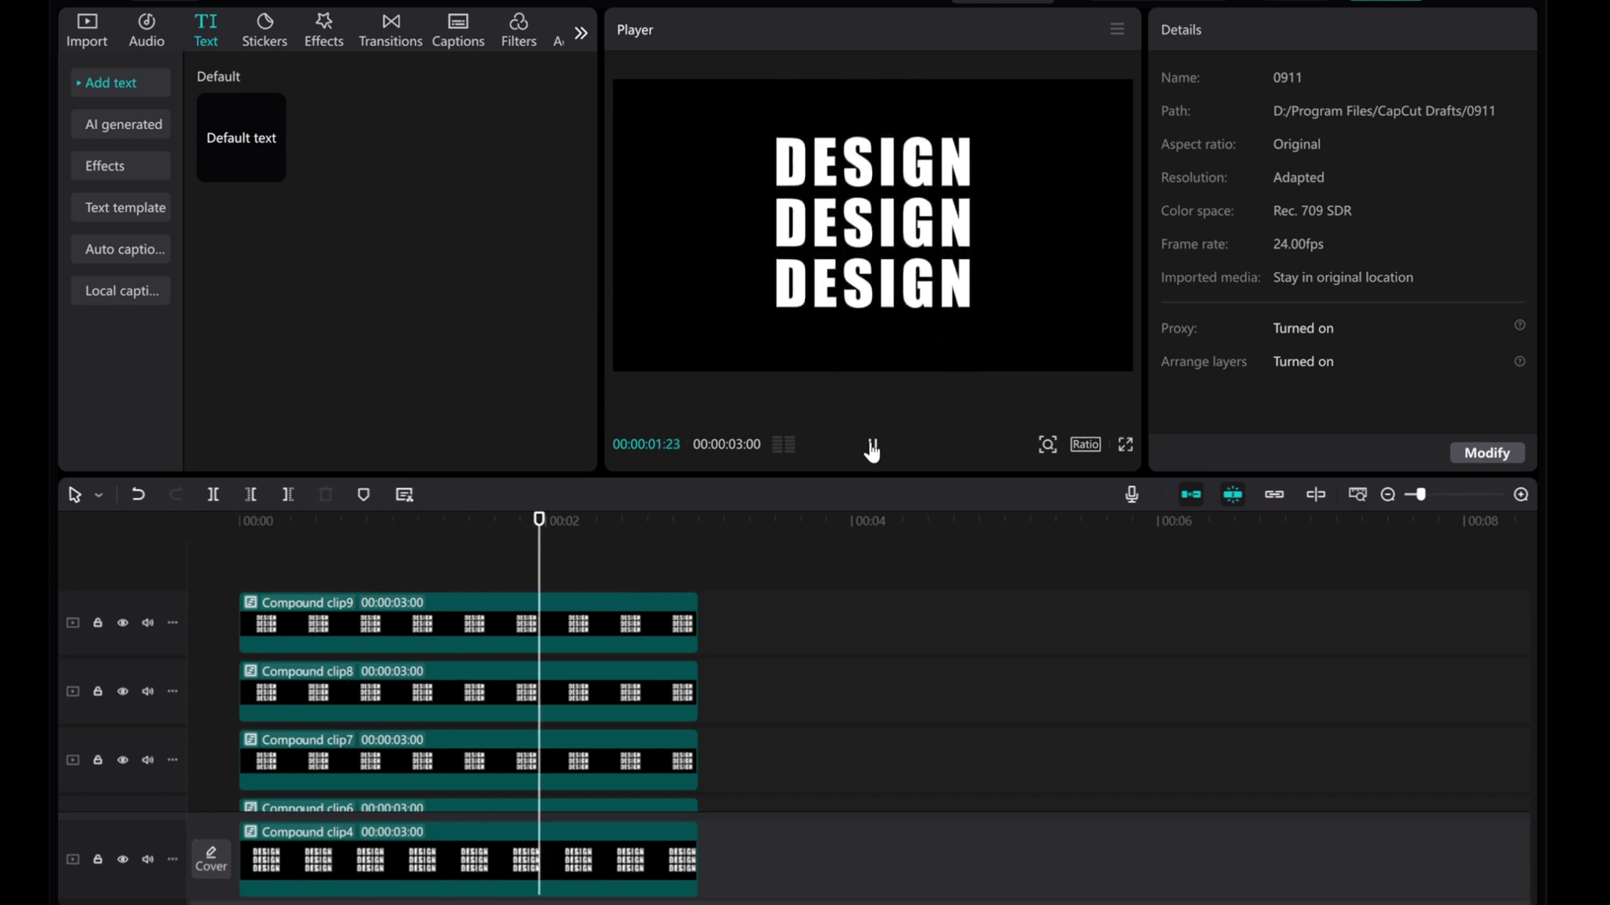
pyautogui.click(872, 446)
pyautogui.moveTo(621, 575); pyautogui.dragTo(212, 570)
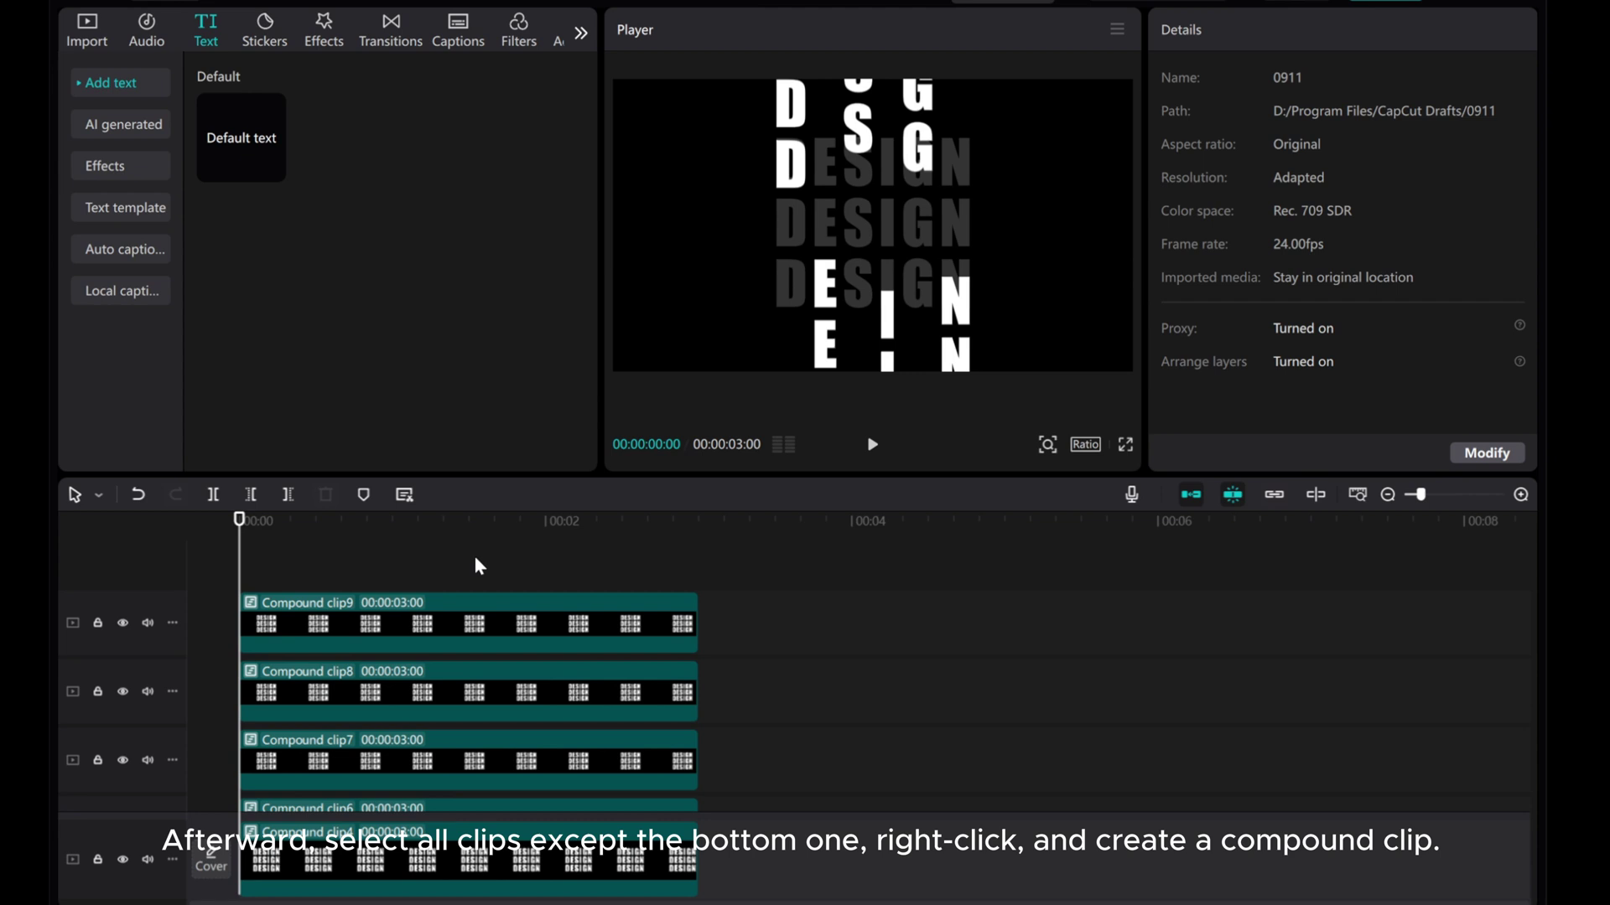
pyautogui.moveTo(475, 560); pyautogui.dragTo(723, 756)
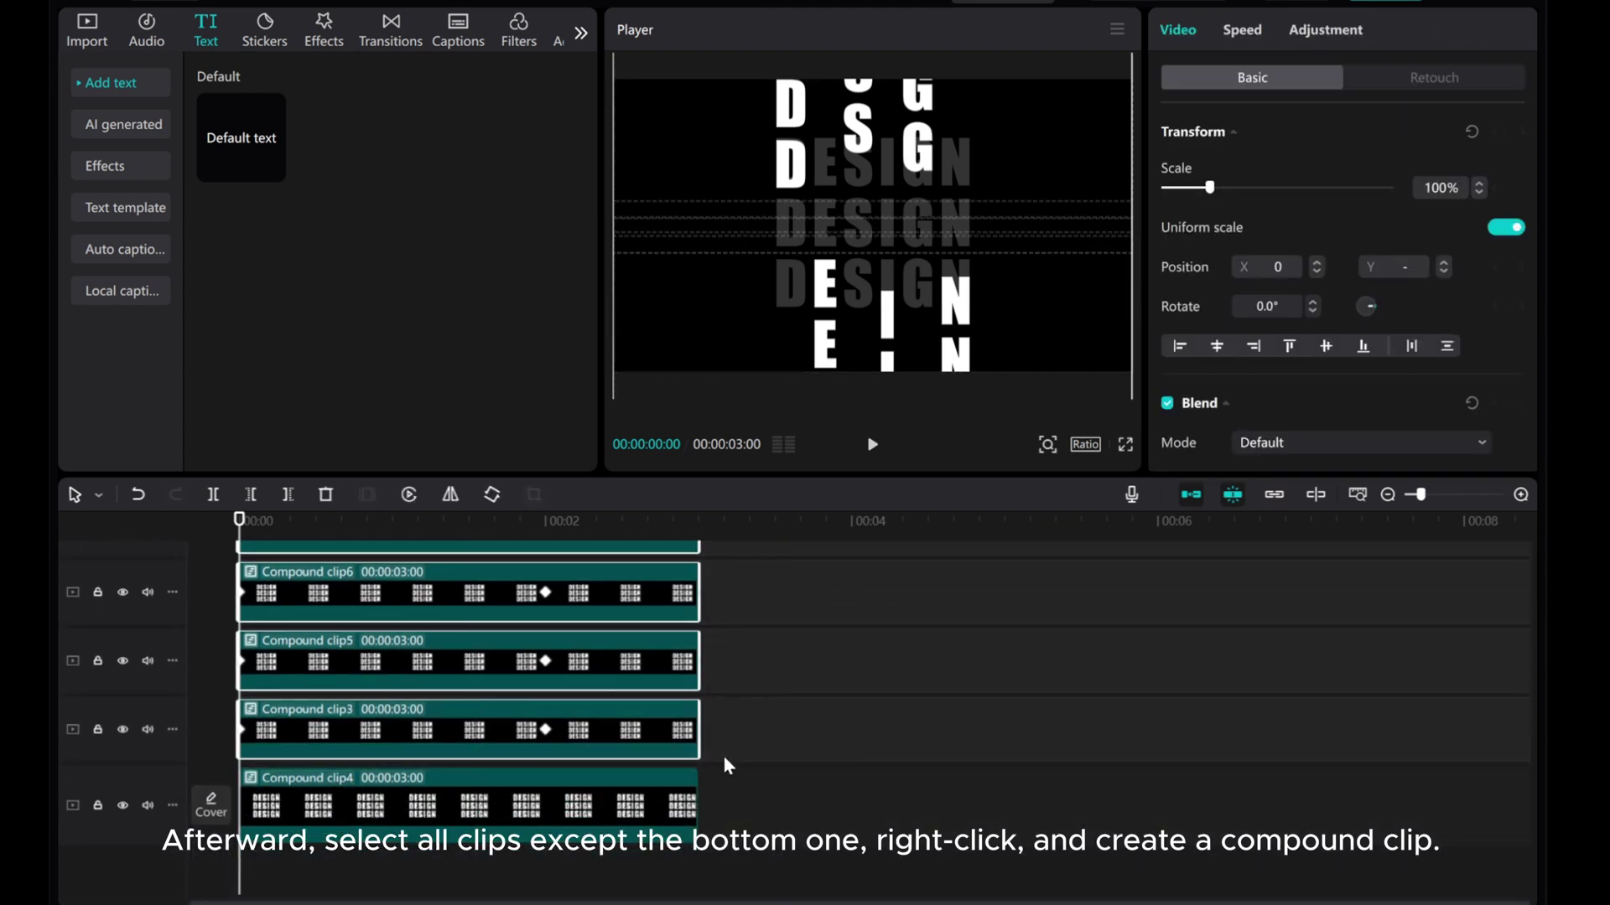
# Step: Merge the selected letter clips into Compound clip10 and add a Mirror mask band over the middle line
pyautogui.rightClick(640, 723)
pyautogui.click(676, 483)
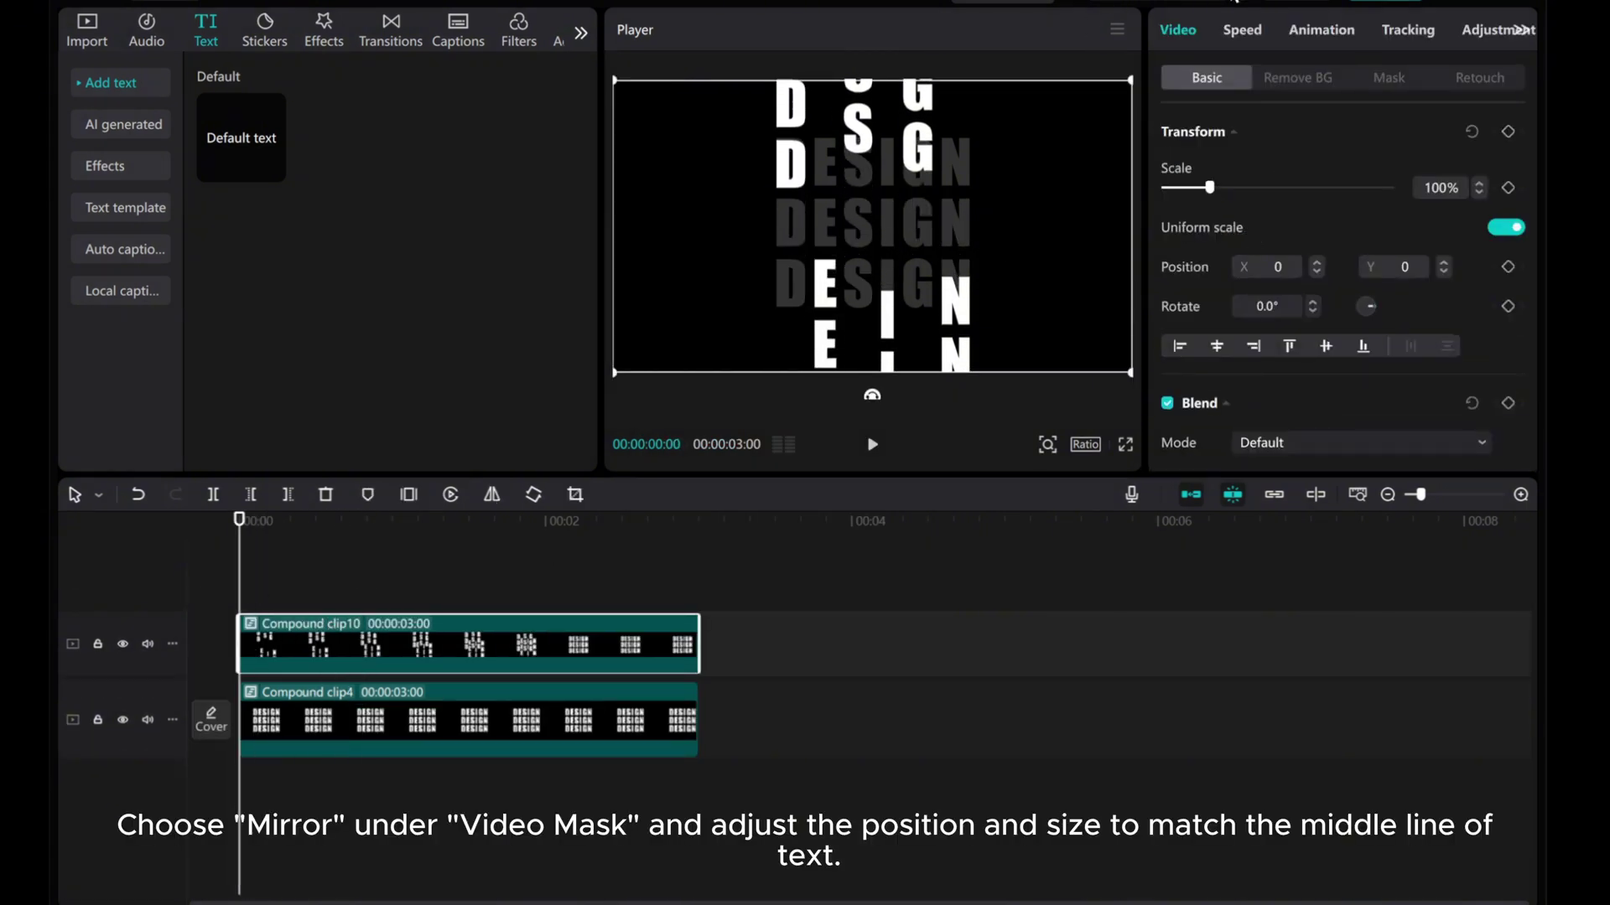
pyautogui.click(1391, 79)
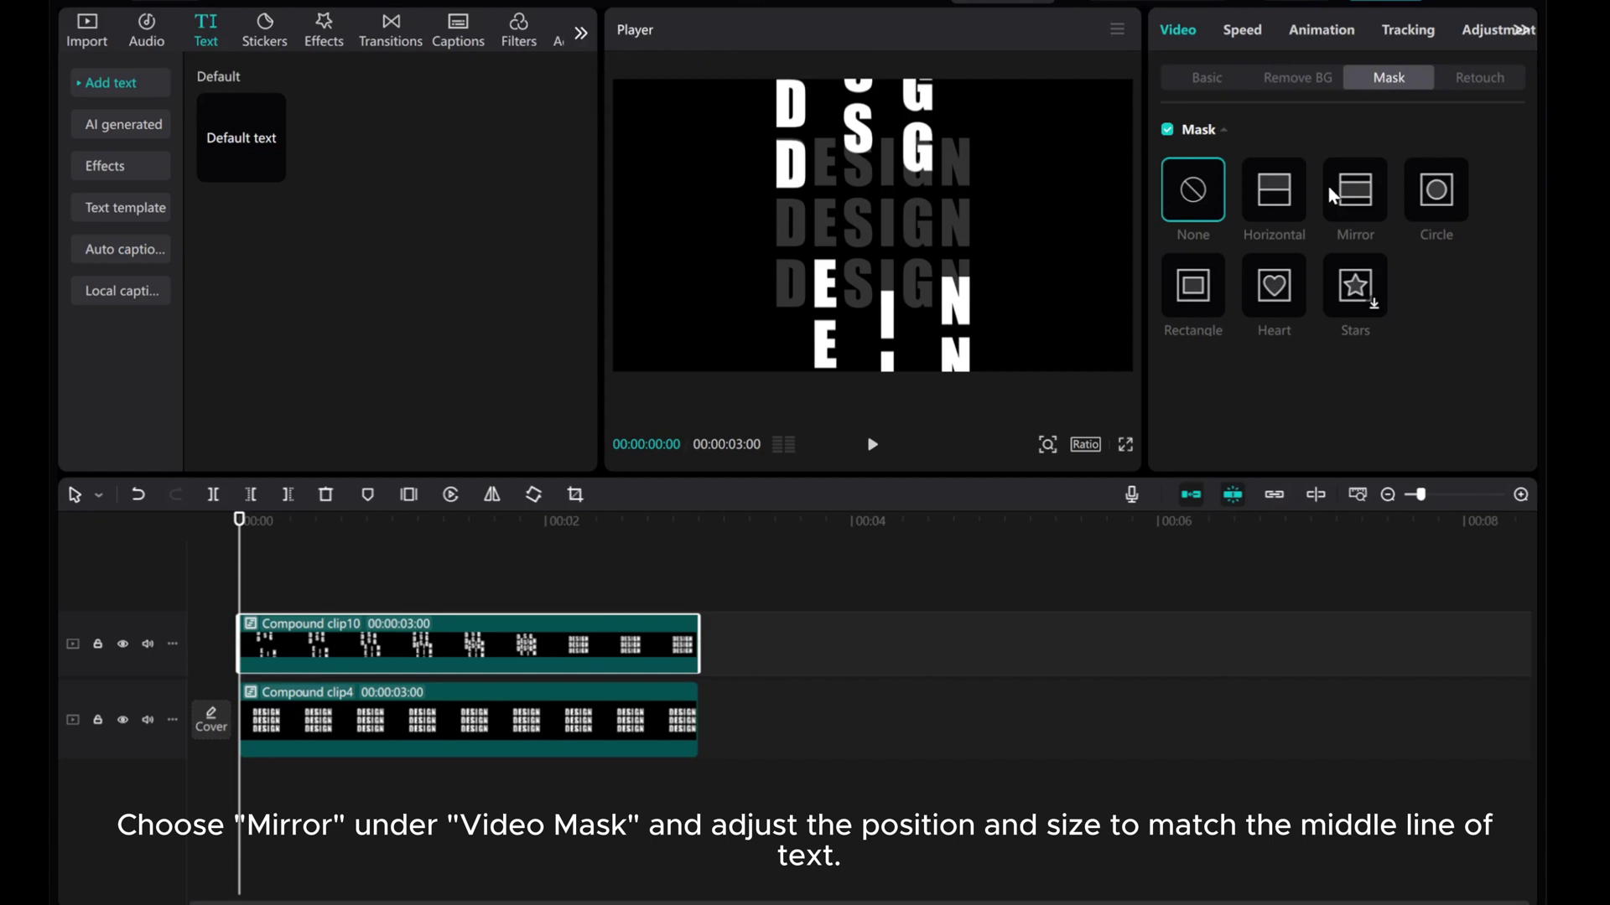
pyautogui.click(1360, 200)
pyautogui.moveTo(893, 300); pyautogui.dragTo(878, 267)
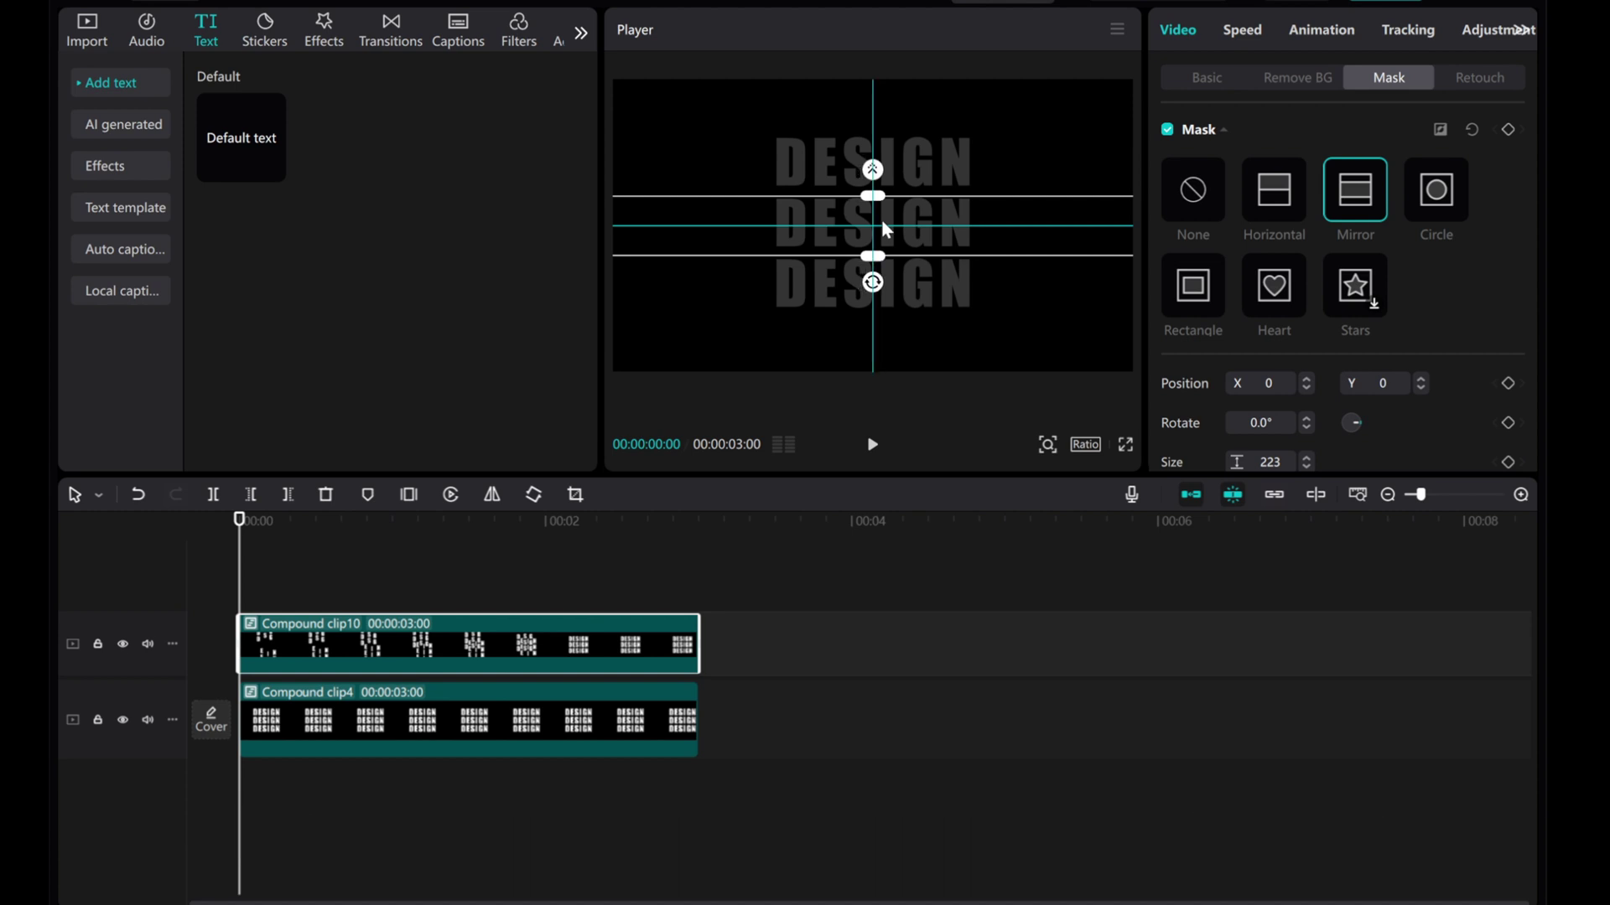
# Step: Fine-tune the mask band to size 223 at Y 9 with the preview zoomed in
pyautogui.click(1048, 444)
pyautogui.moveTo(1005, 477); pyautogui.dragTo(1042, 476)
pyautogui.moveTo(880, 213); pyautogui.dragTo(879, 208)
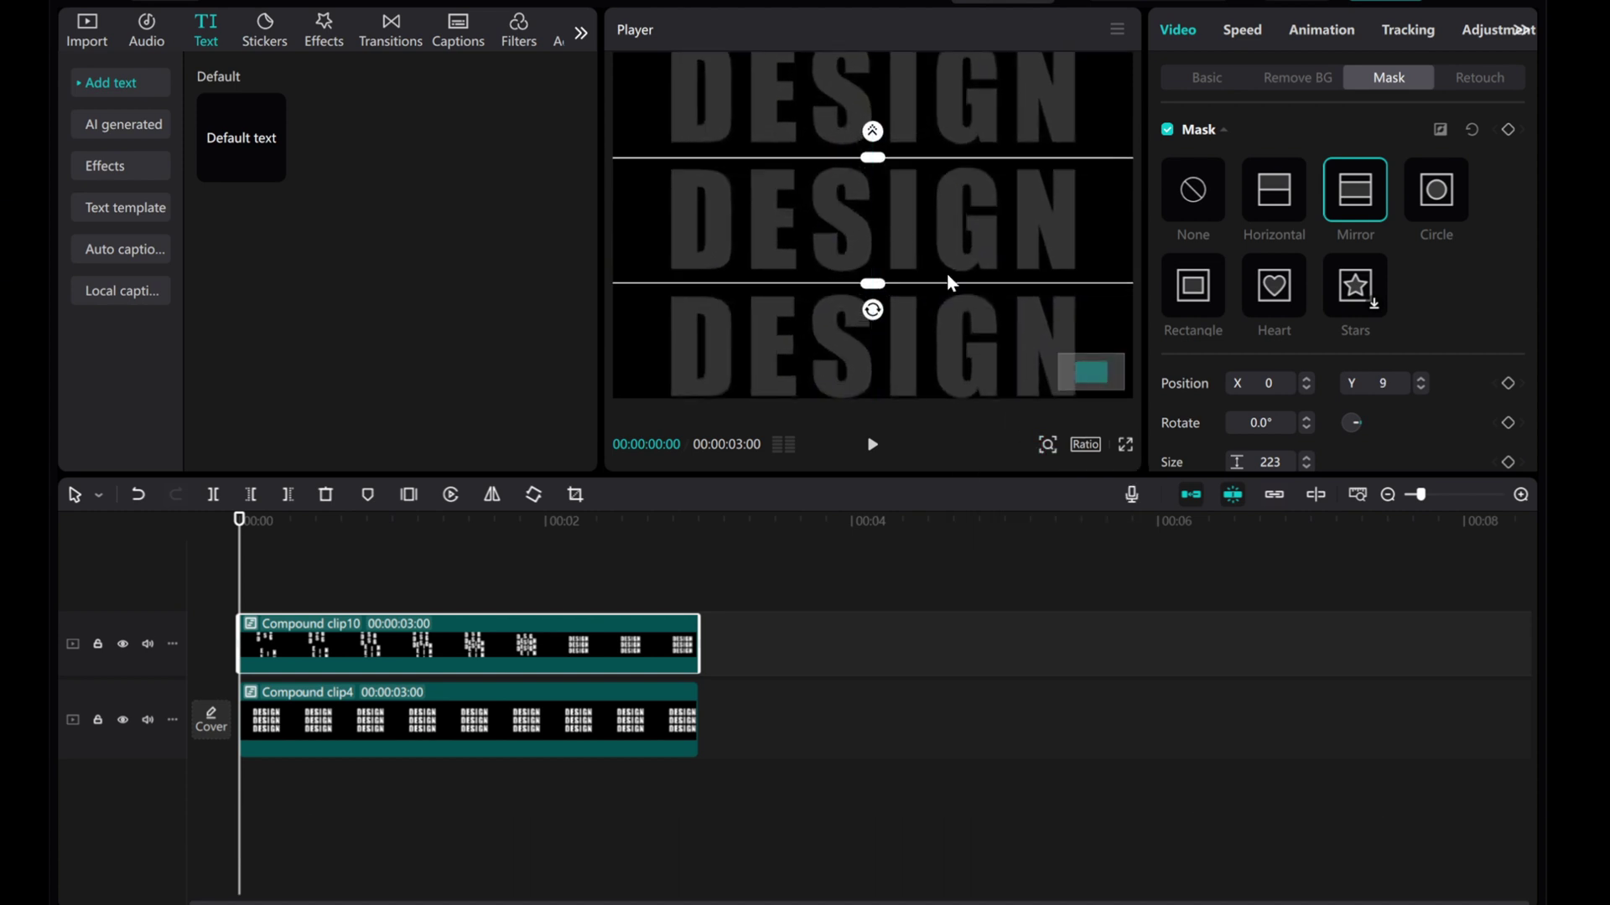
pyautogui.click(1047, 444)
pyautogui.moveTo(1042, 478); pyautogui.dragTo(1009, 479)
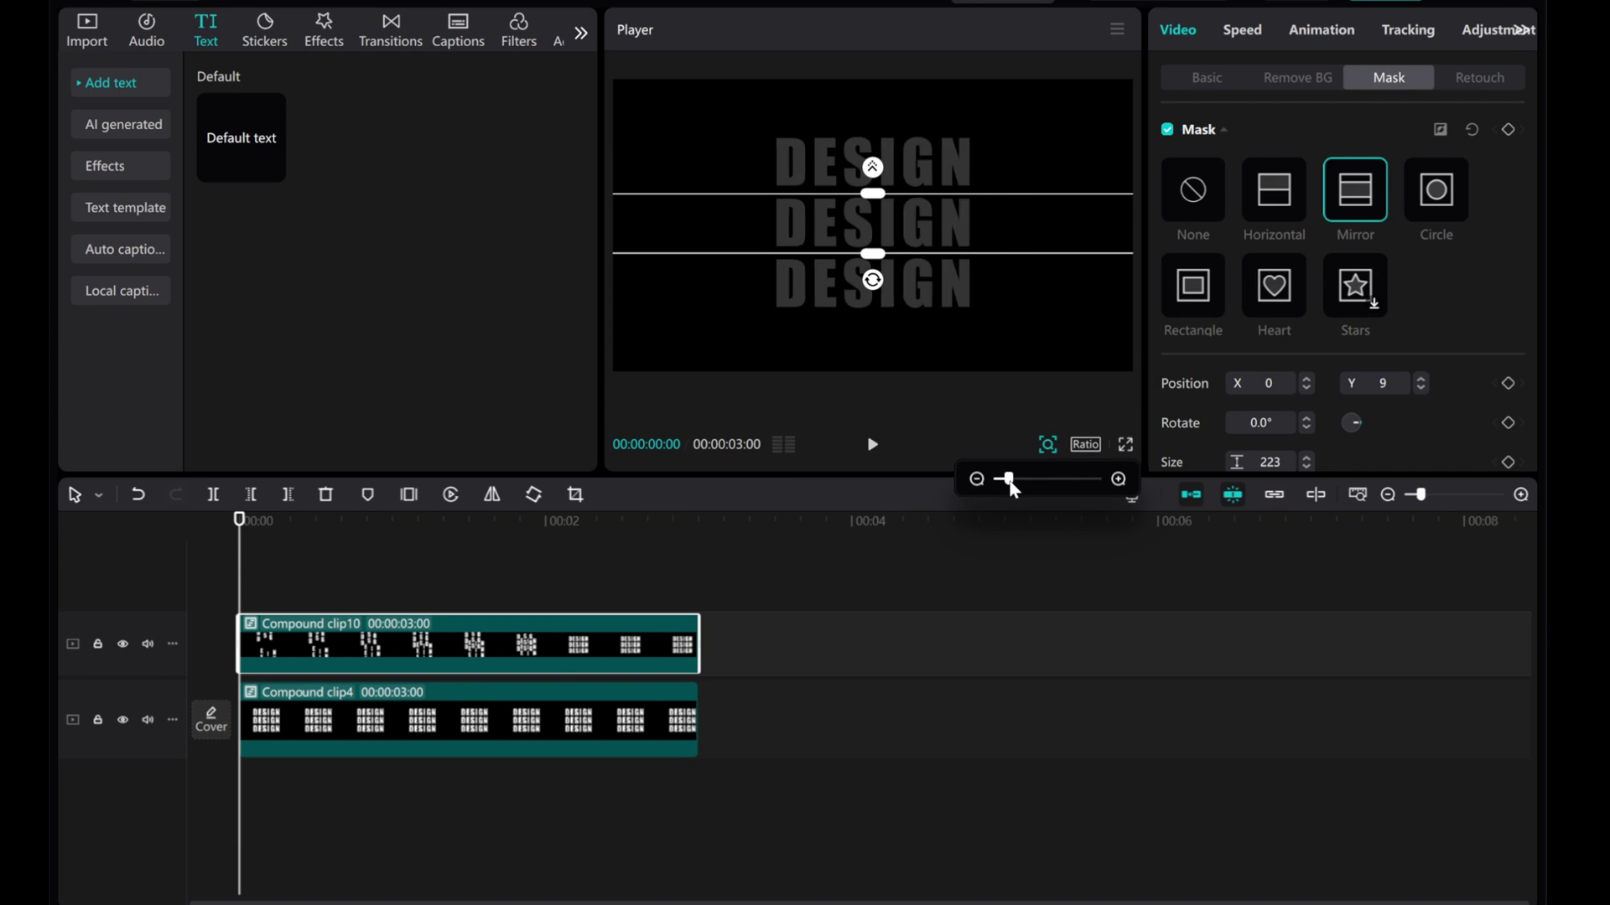
# Step: Preview the masked DESIGN animation, then return the playhead to the timeline start
pyautogui.click(872, 446)
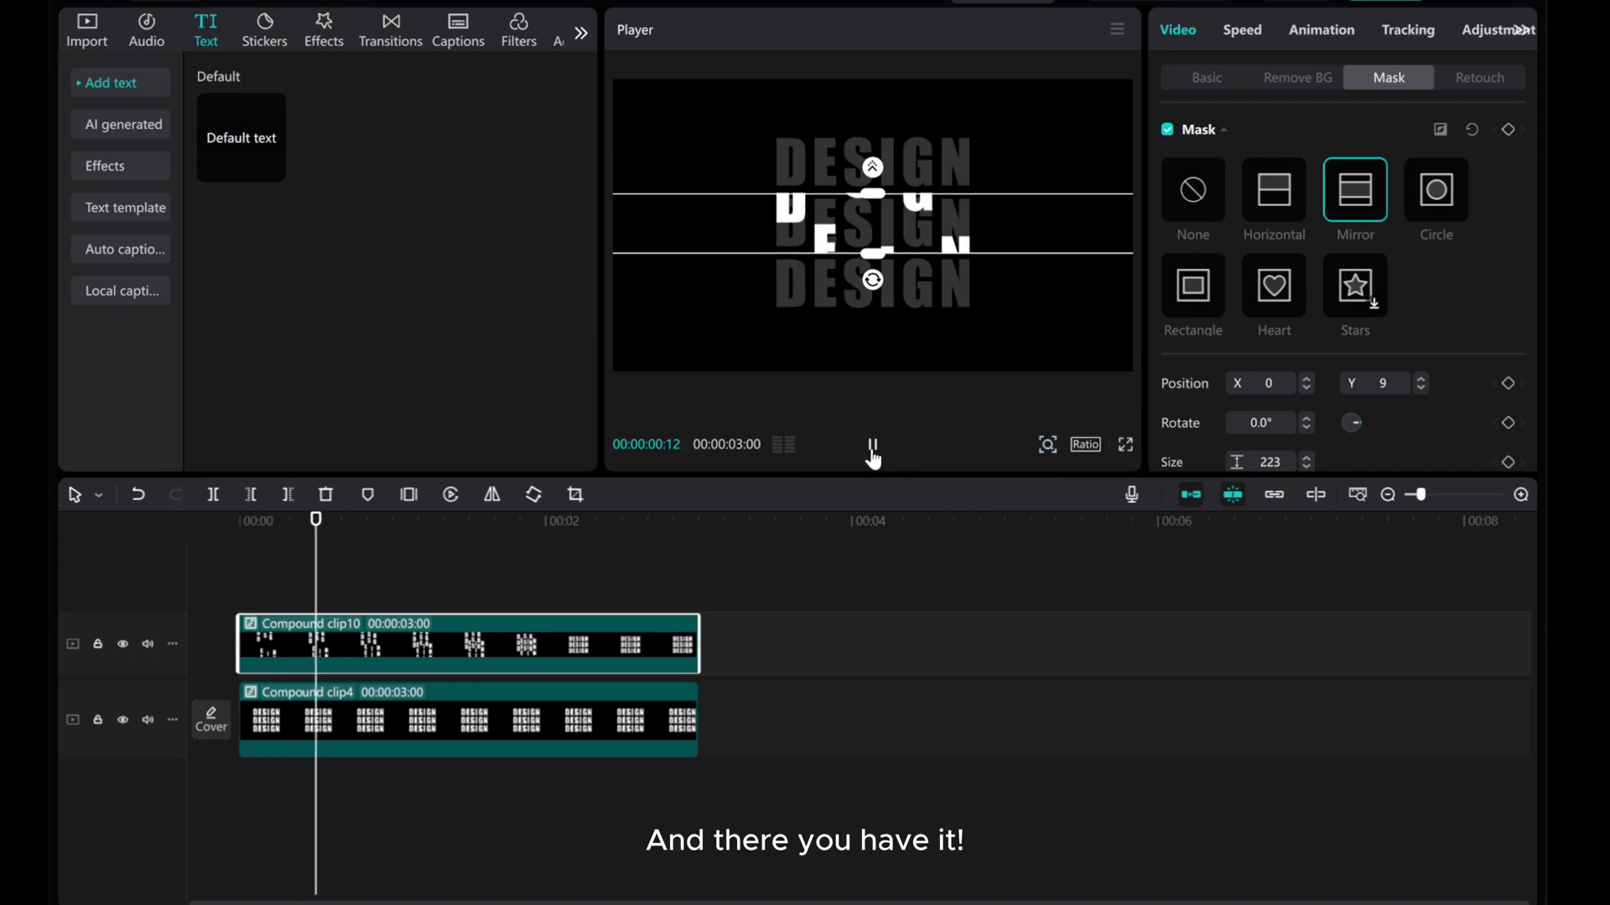
pyautogui.click(872, 446)
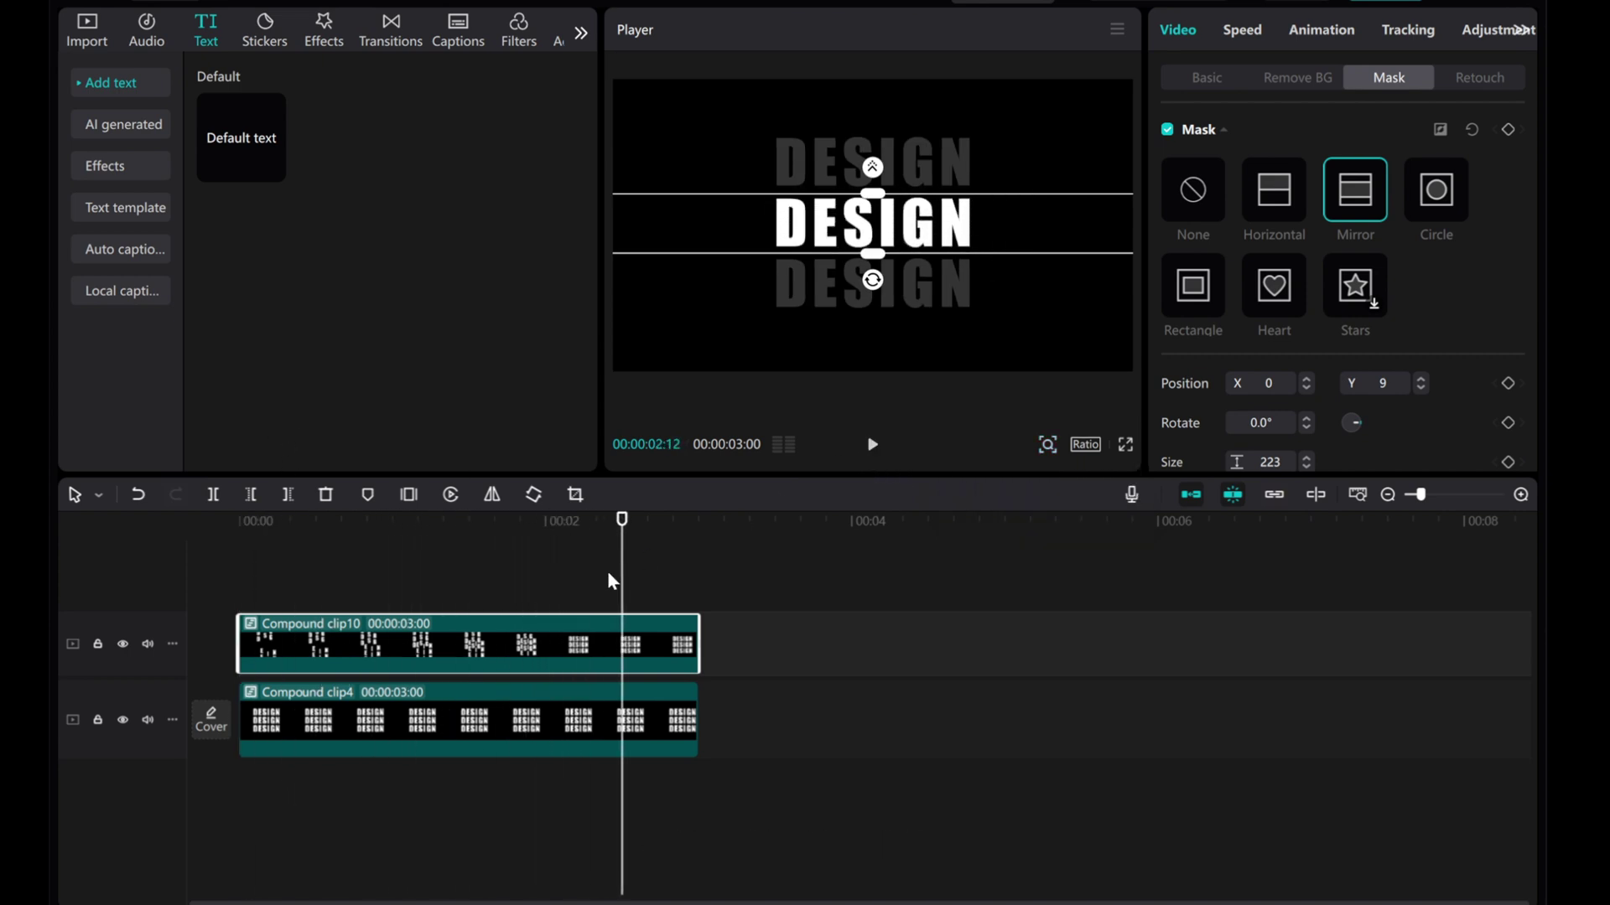
pyautogui.click(234, 545)
# Step: Hide the bottom DESIGN track (Compound clip4) and replay so only the middle line animates
pyautogui.click(349, 715)
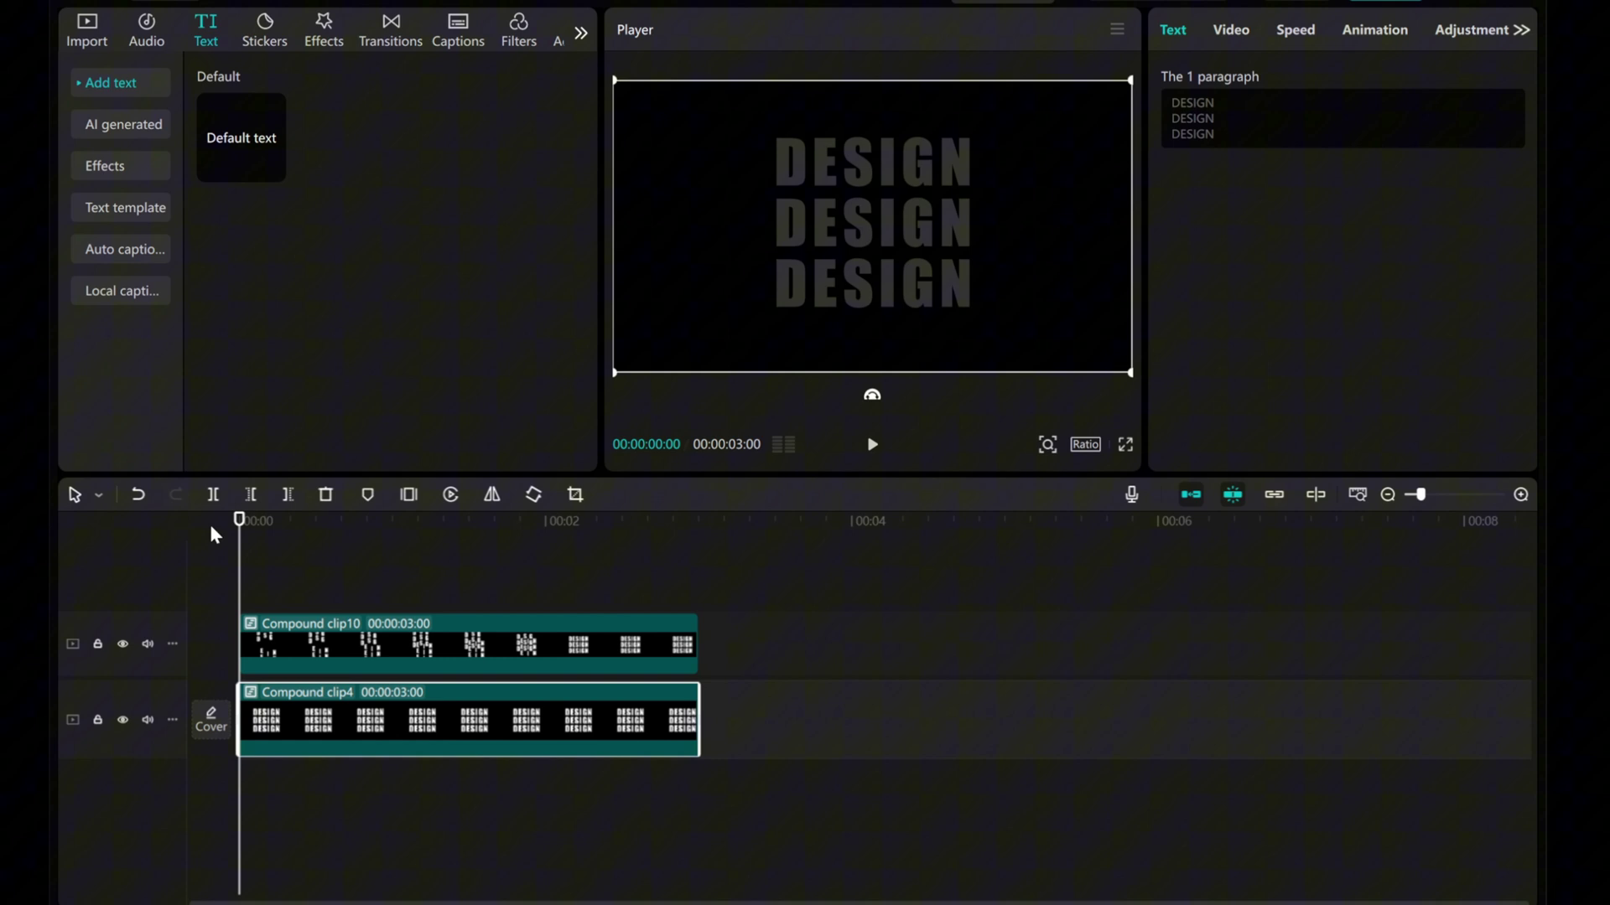
pyautogui.click(123, 721)
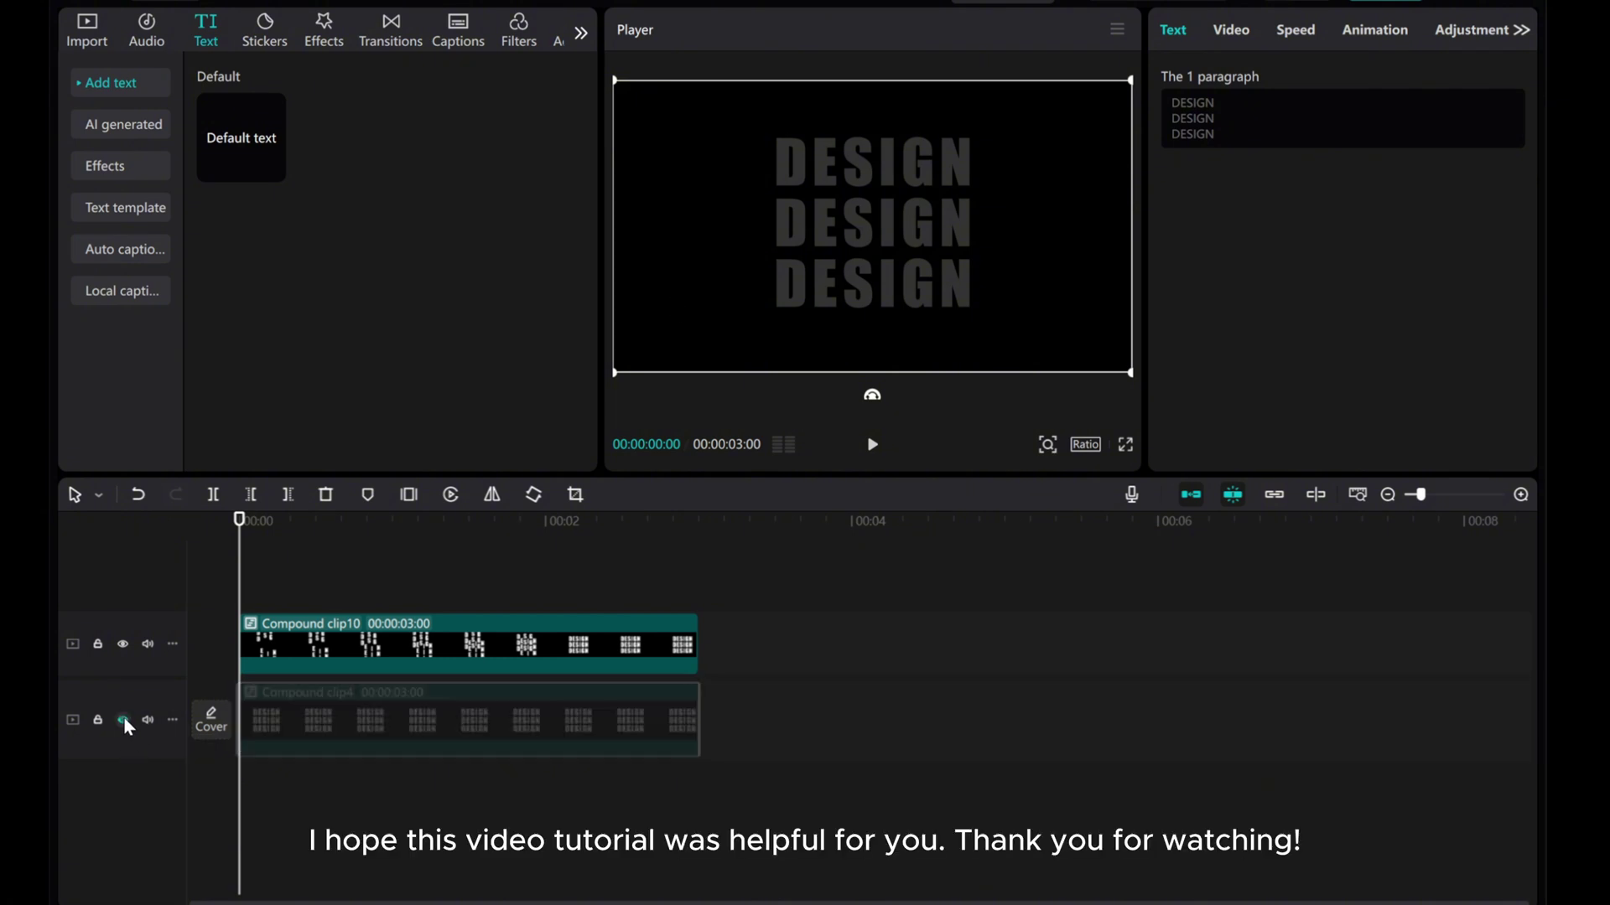
pyautogui.click(872, 445)
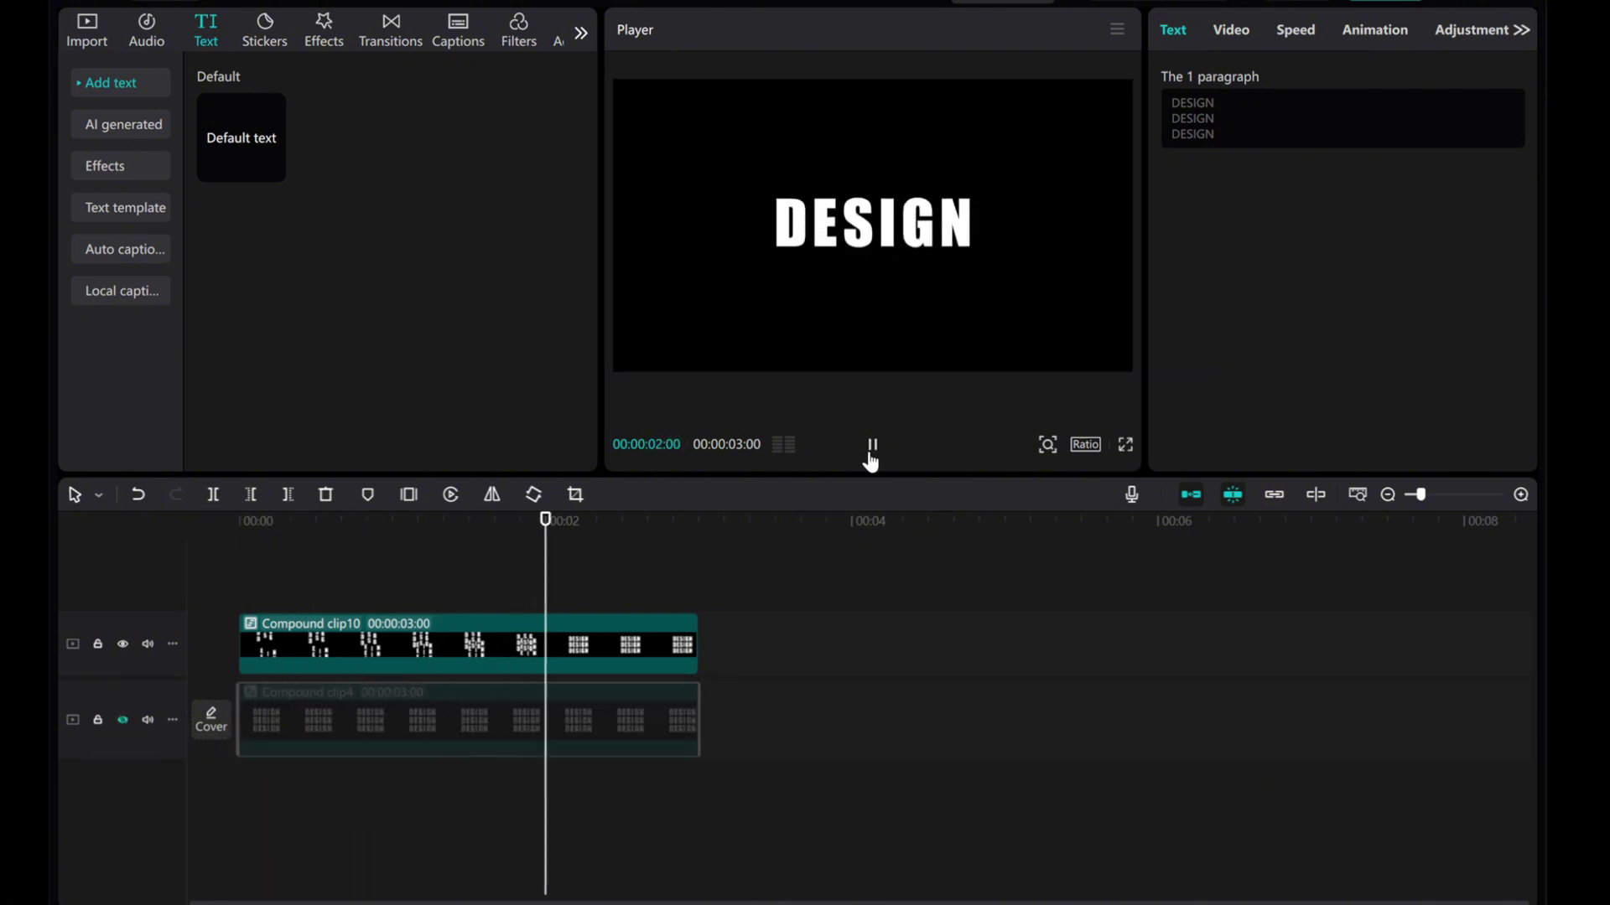
pyautogui.click(872, 446)
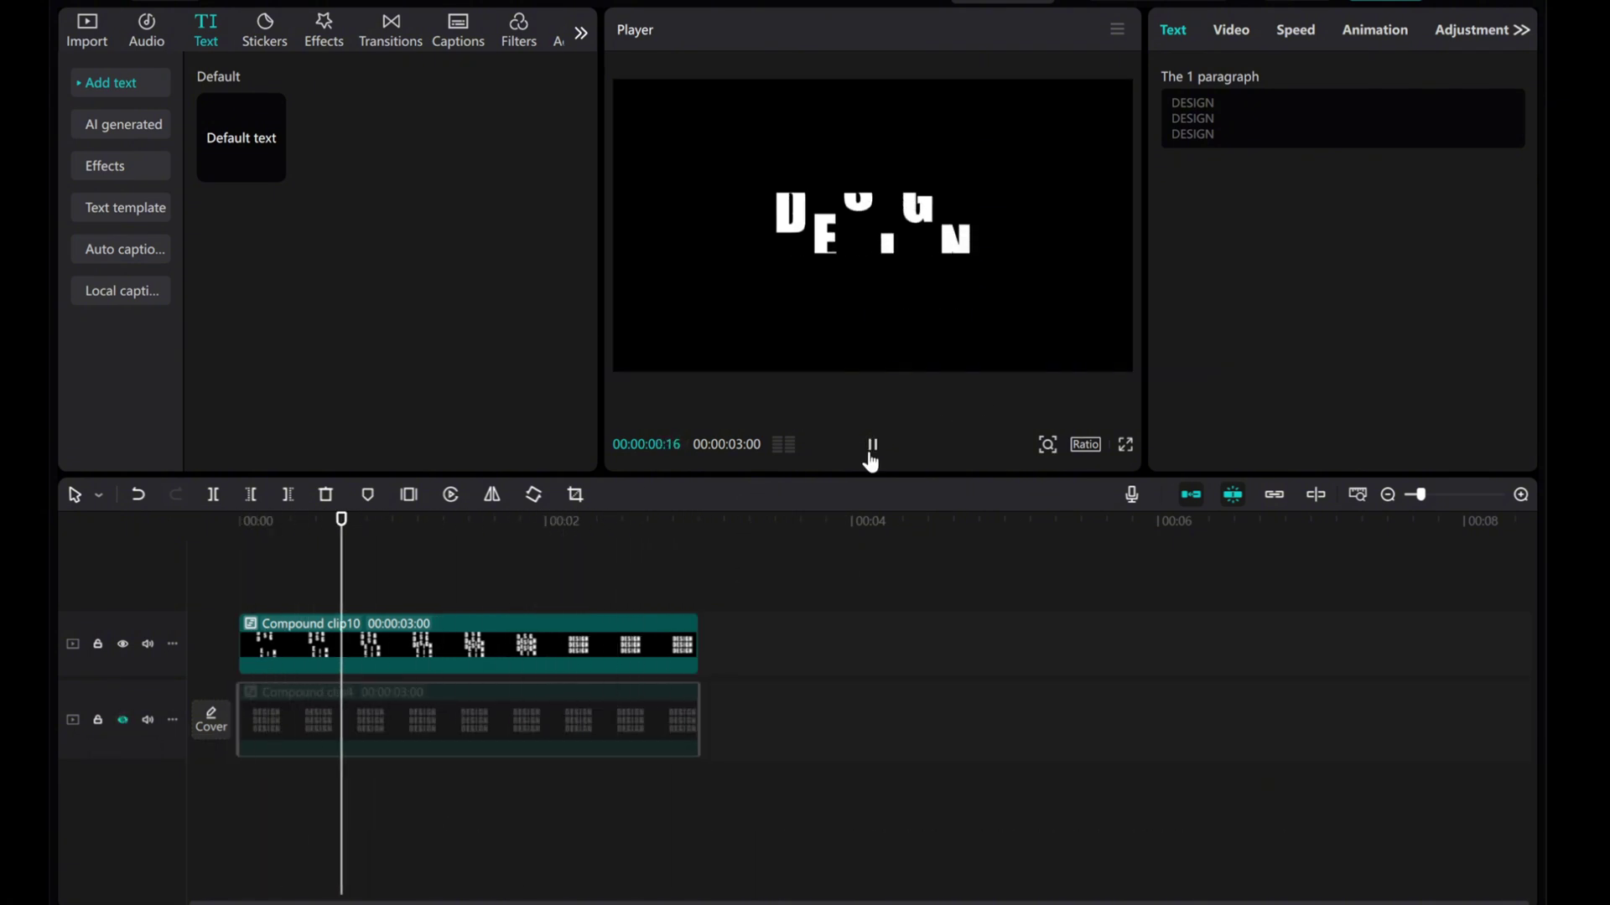